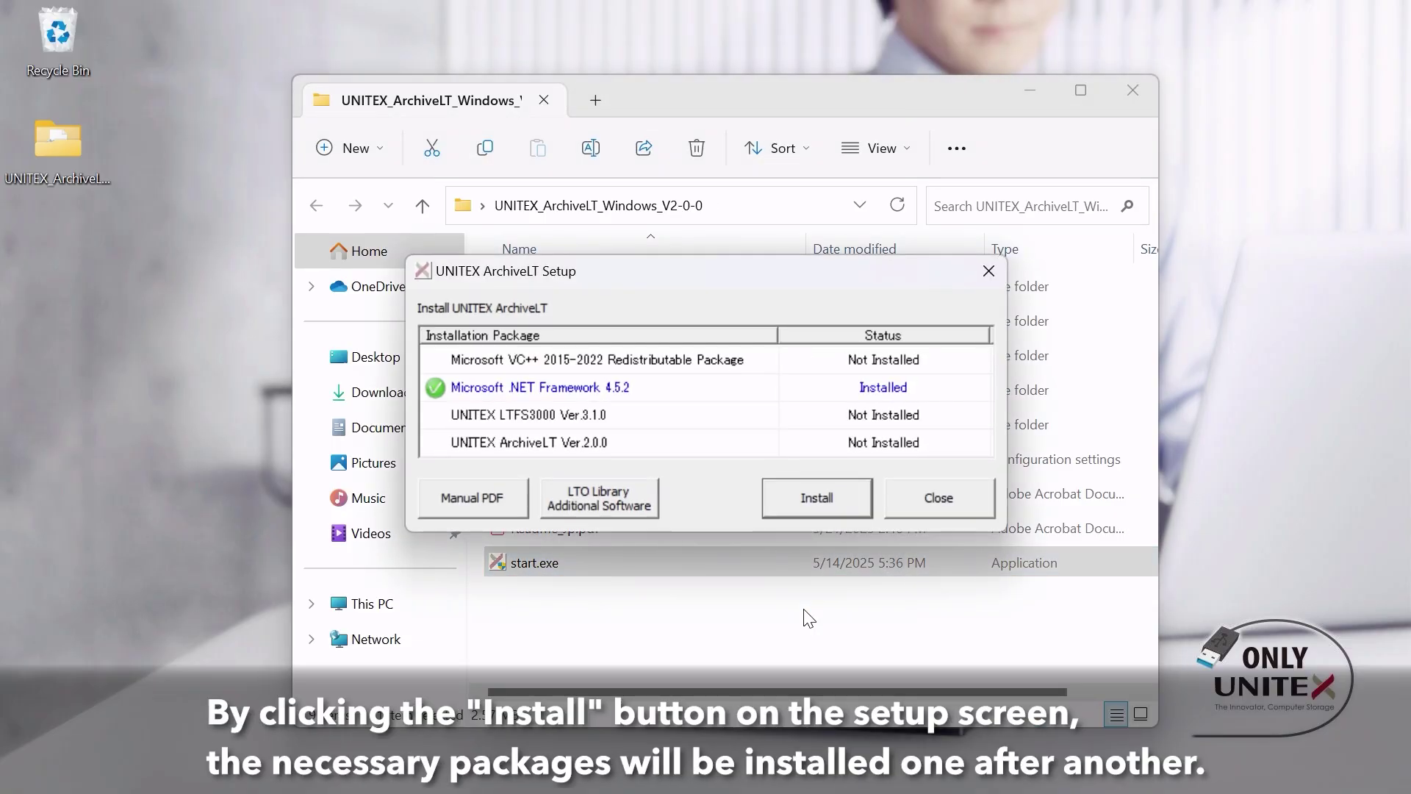
- Start the package installation and install the UNITEX LTFS3000 Utility to the default folder C:\UNITEX\UNITEX LTFS3000\, accepting the license terms
{"action": "left_click", "coordinate": [857, 501]}
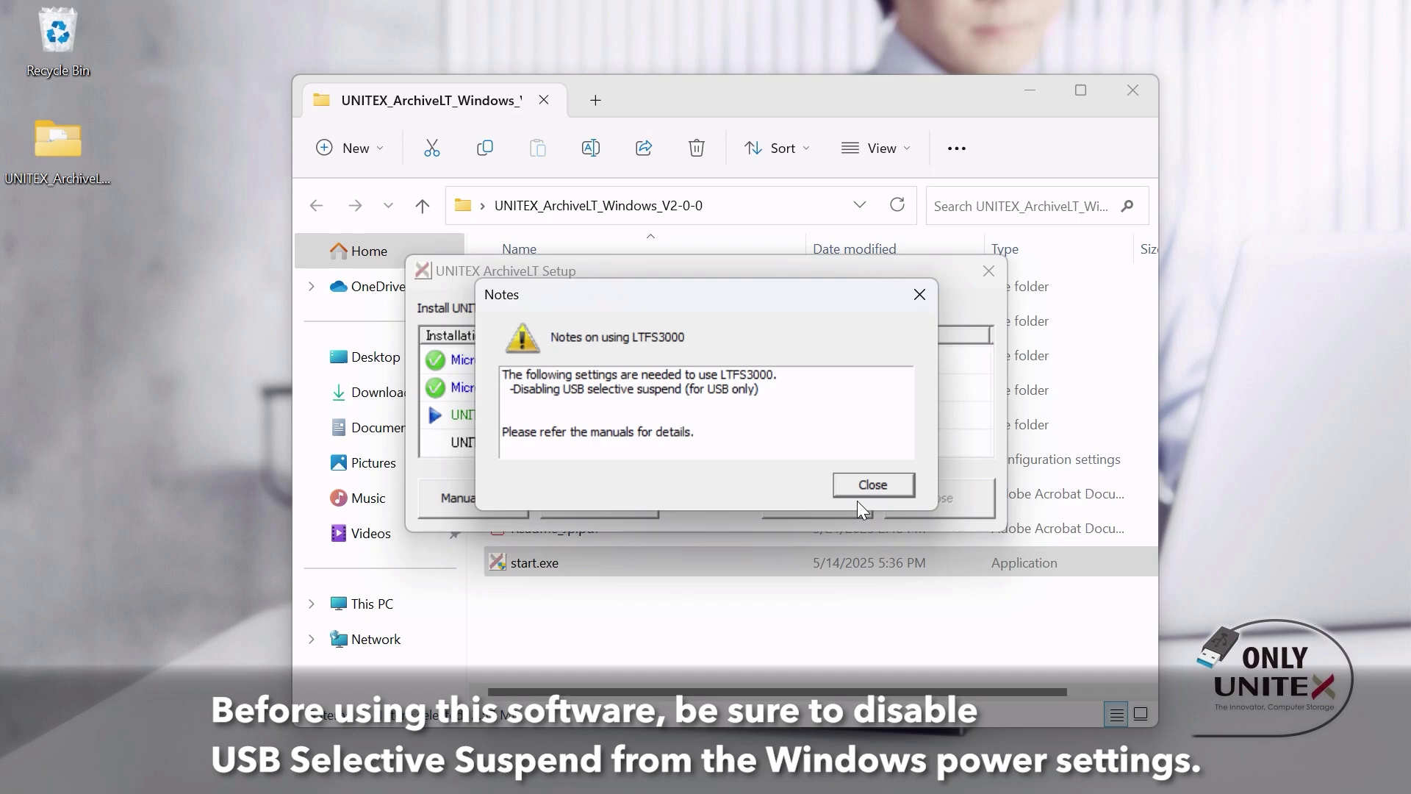
{"action": "left_click", "coordinate": [872, 485]}
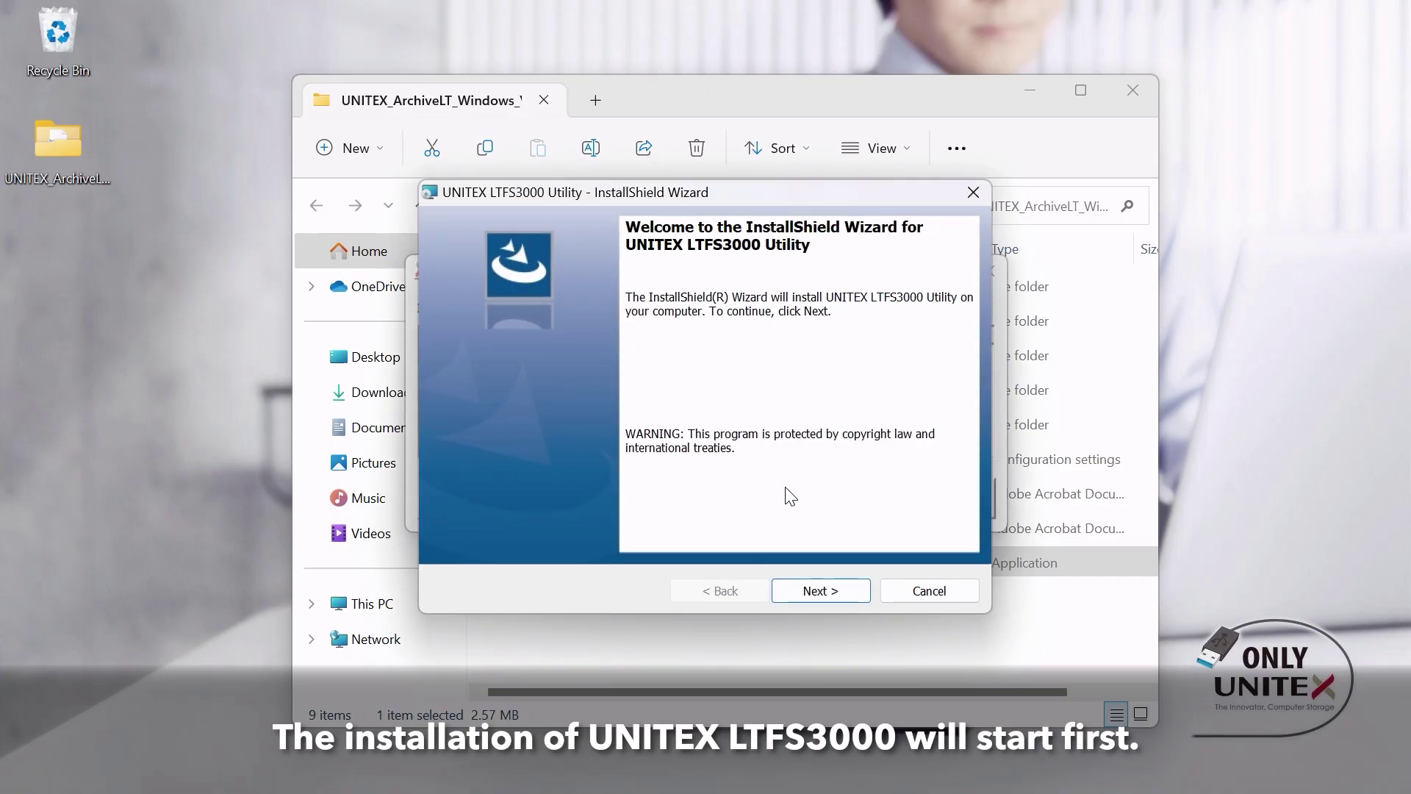
{"action": "left_click", "coordinate": [837, 586]}
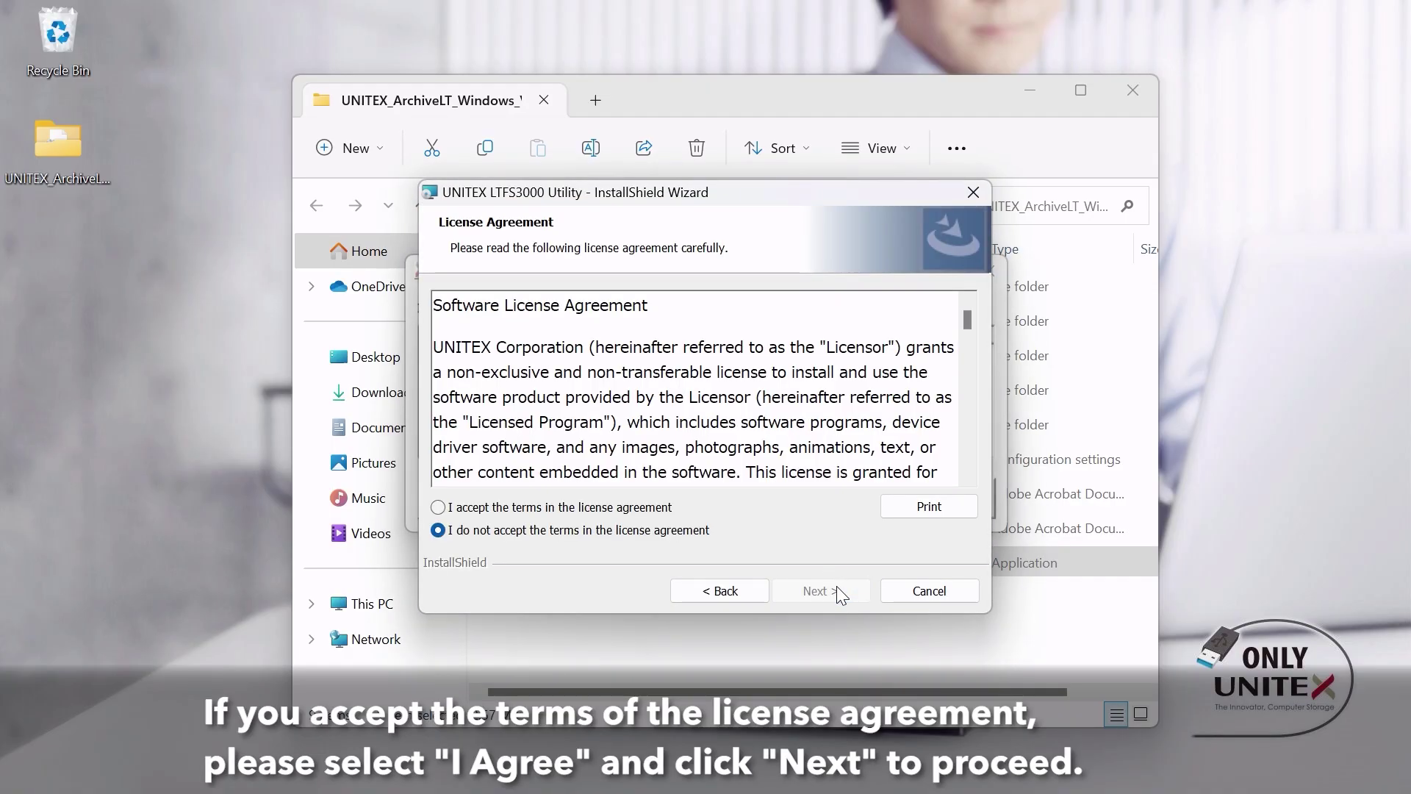
{"action": "left_click", "coordinate": [664, 508]}
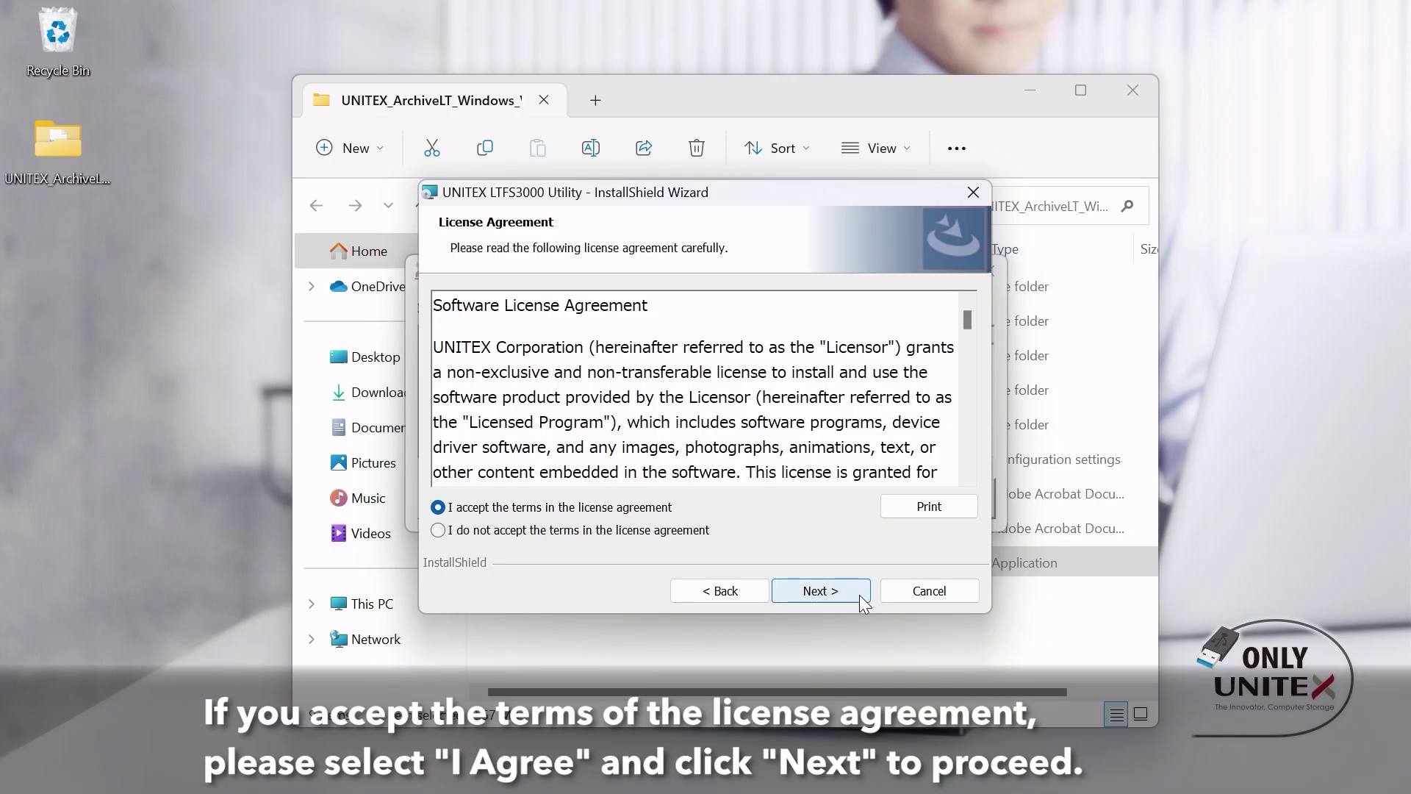
{"action": "left_click", "coordinate": [859, 596]}
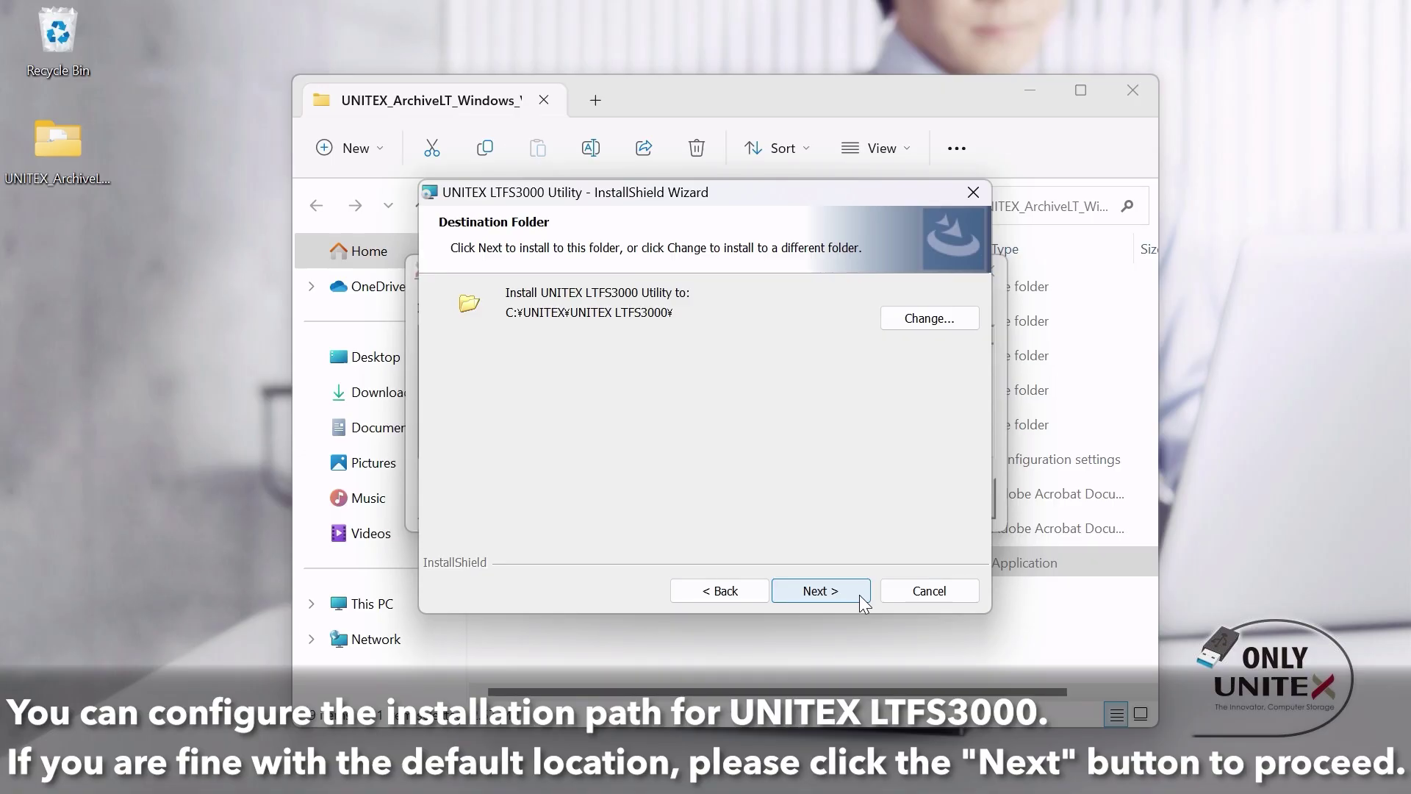
{"action": "left_click", "coordinate": [860, 596]}
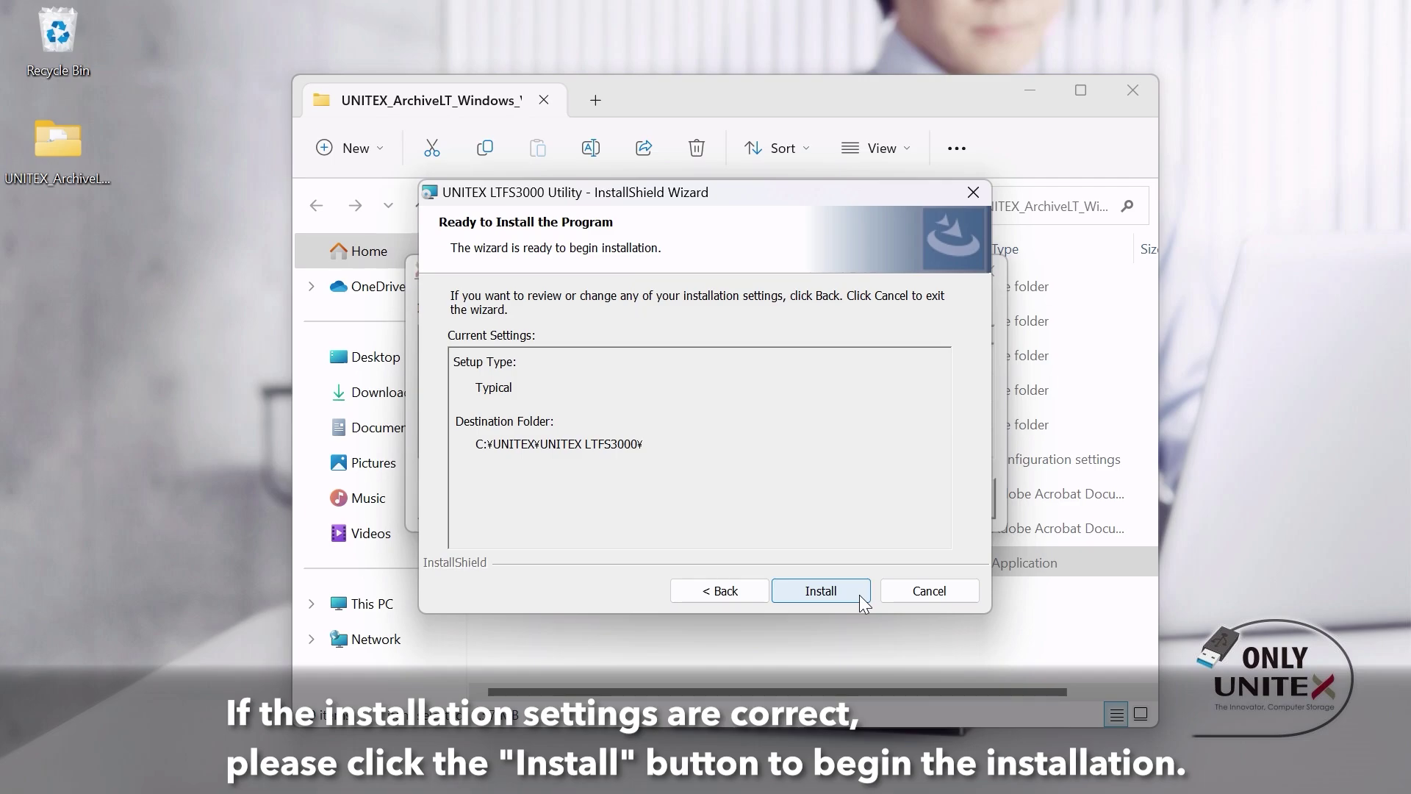
{"action": "left_click", "coordinate": [858, 594]}
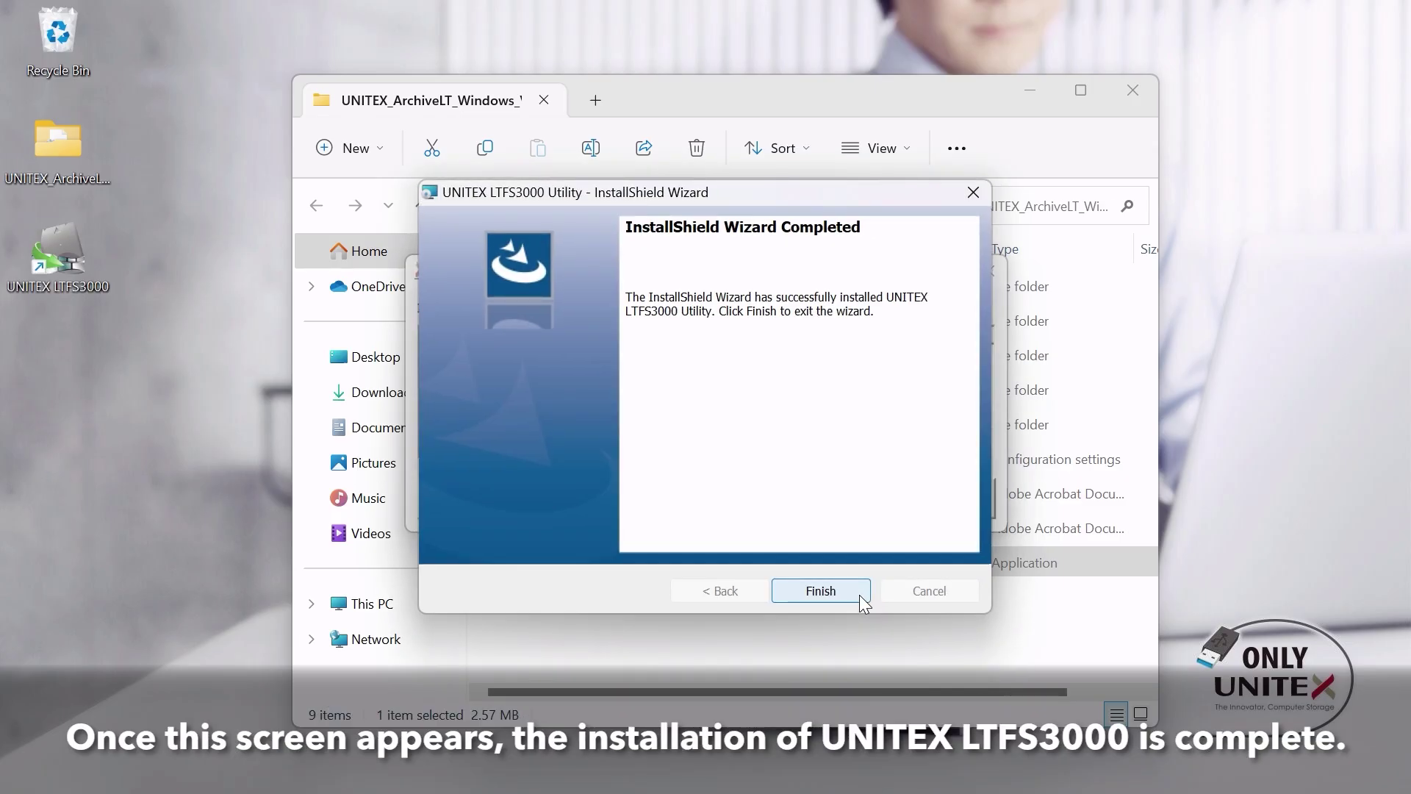
{"action": "left_click", "coordinate": [859, 594]}
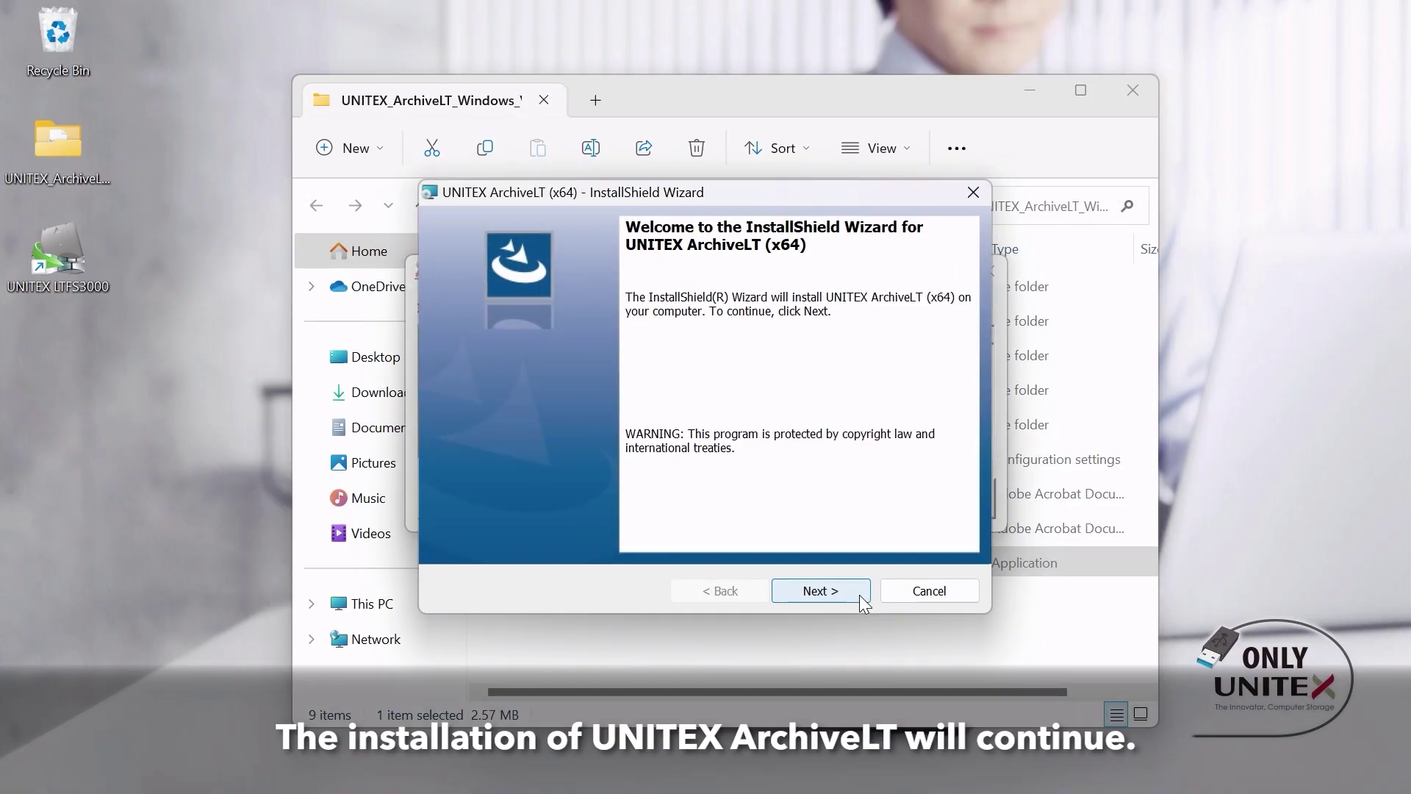
- Install UNITEX ArchiveLT (x64) to the default folder C:\UNITEX\UNITEX ArchiveLT\, accepting the license terms
{"action": "left_click", "coordinate": [860, 597]}
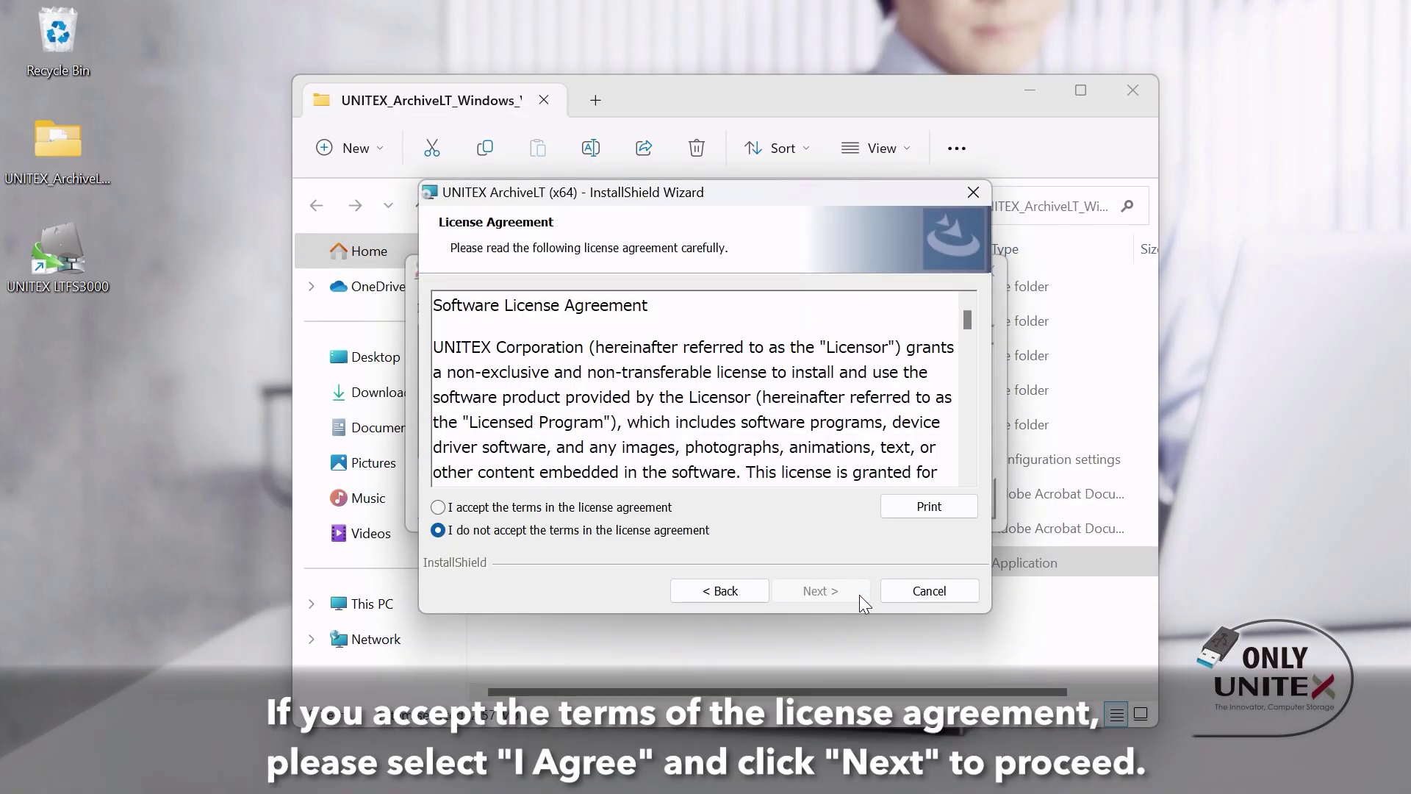
{"action": "left_click", "coordinate": [667, 509]}
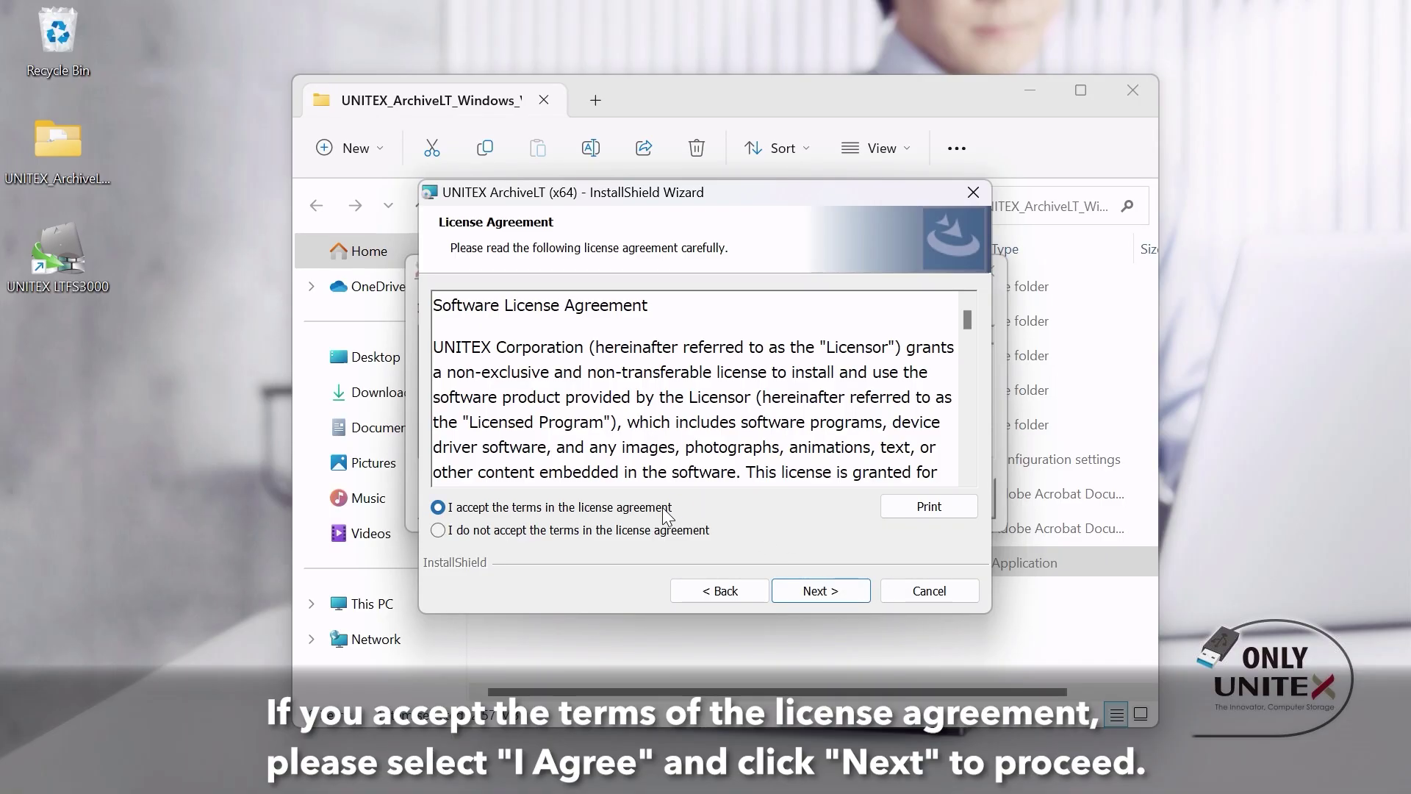
{"action": "left_click", "coordinate": [856, 597]}
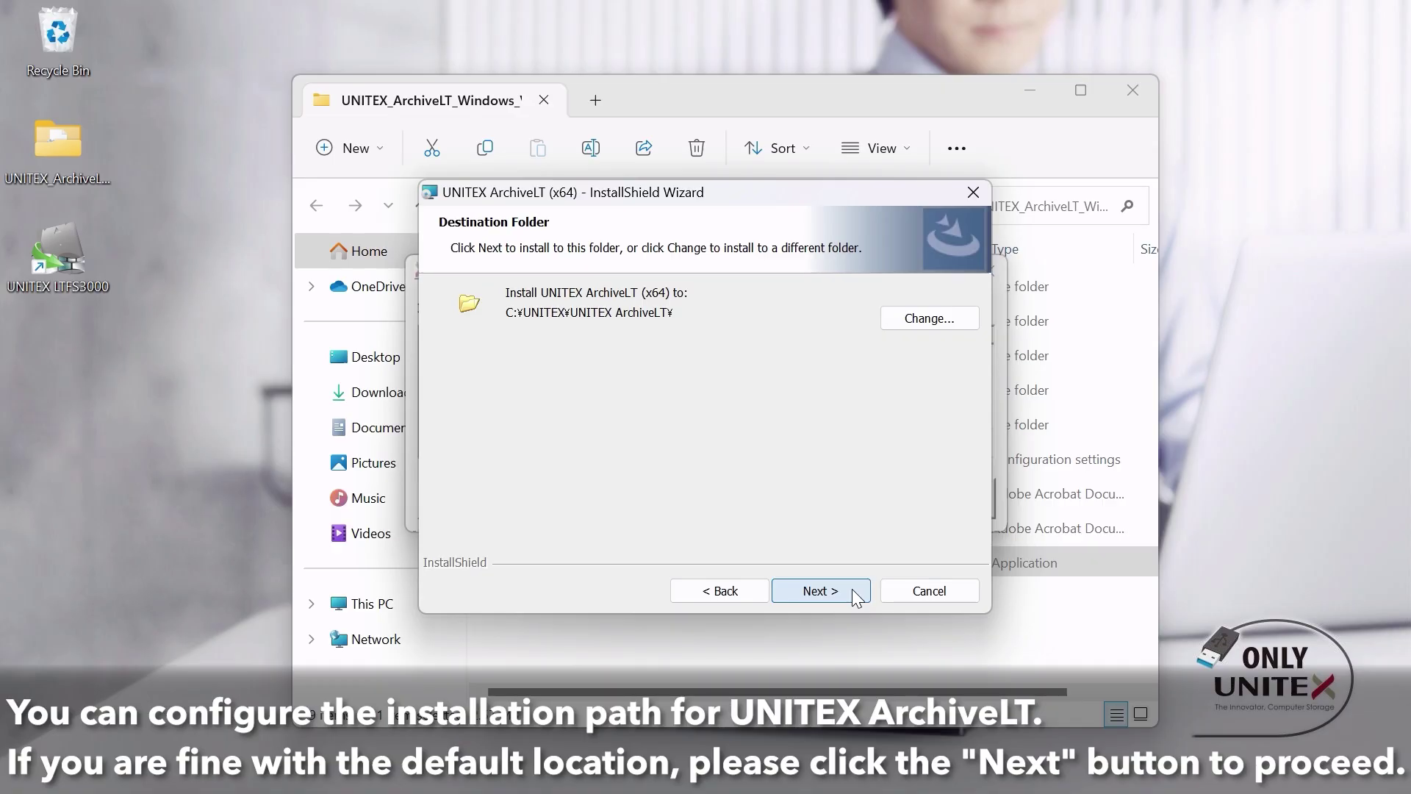
{"action": "left_click", "coordinate": [856, 597]}
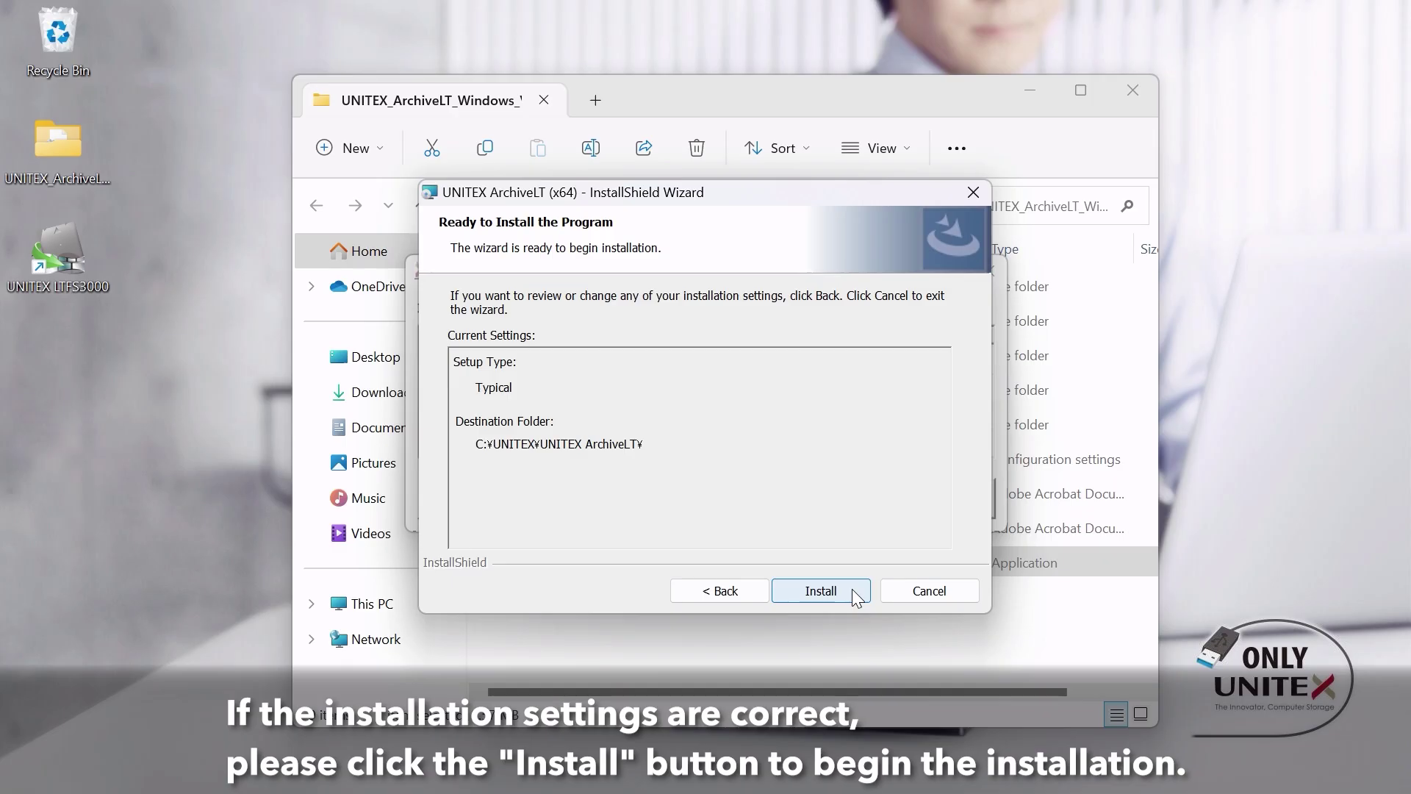
{"action": "left_click", "coordinate": [852, 589]}
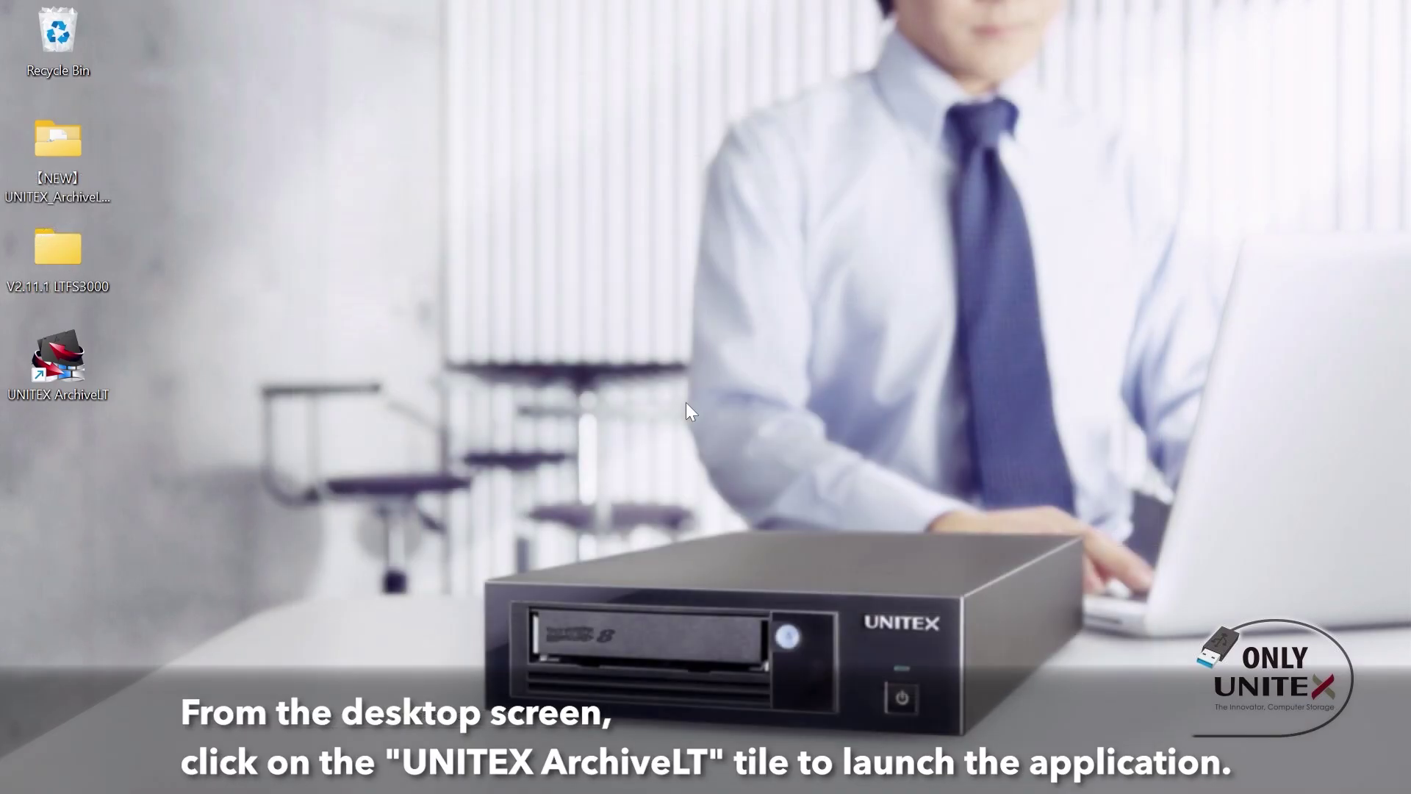
- Launch UNITEX ArchiveLT and fill in the license key for registration by importing the license file arclt_op_9_OFF.lic
{"action": "double_click", "coordinate": [72, 343]}
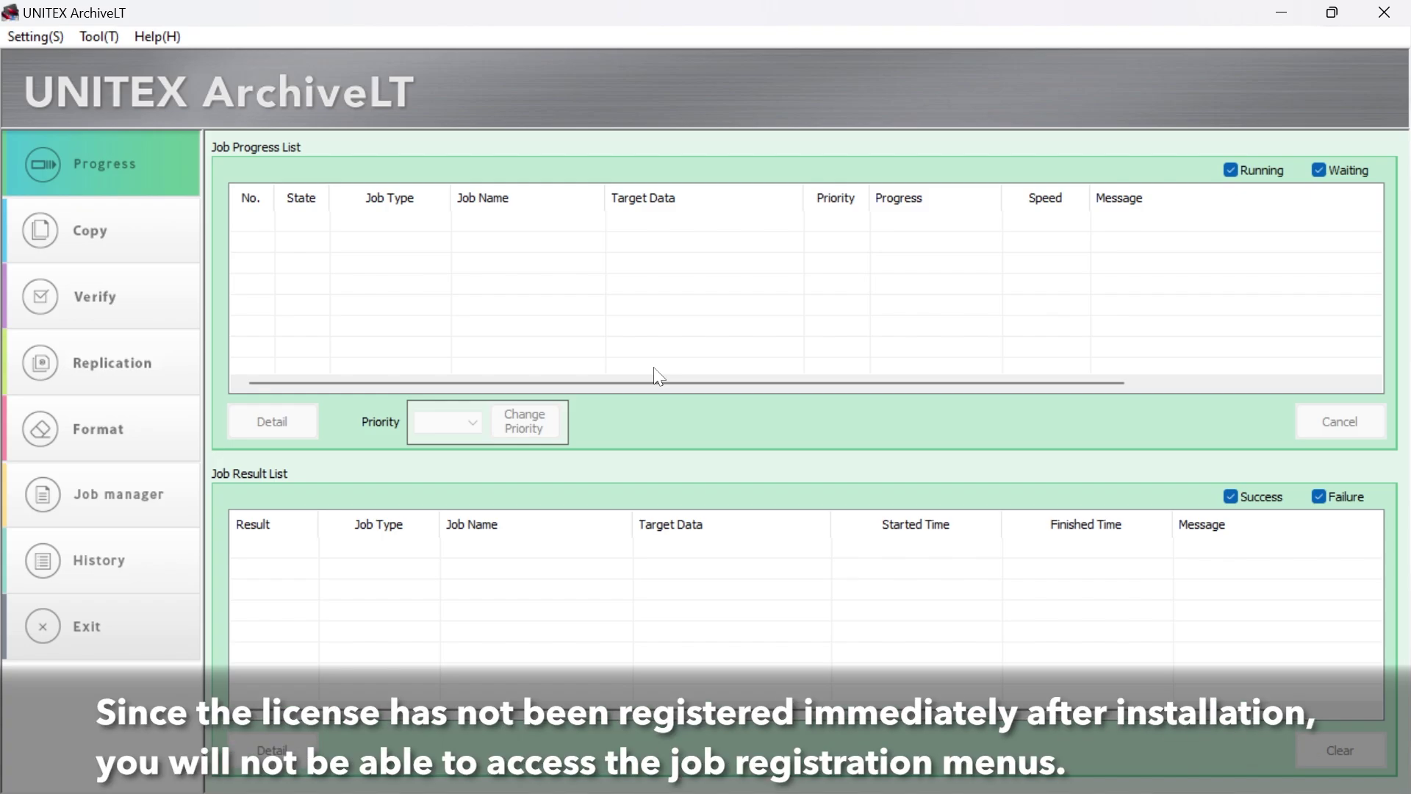
{"action": "left_click", "coordinate": [157, 36]}
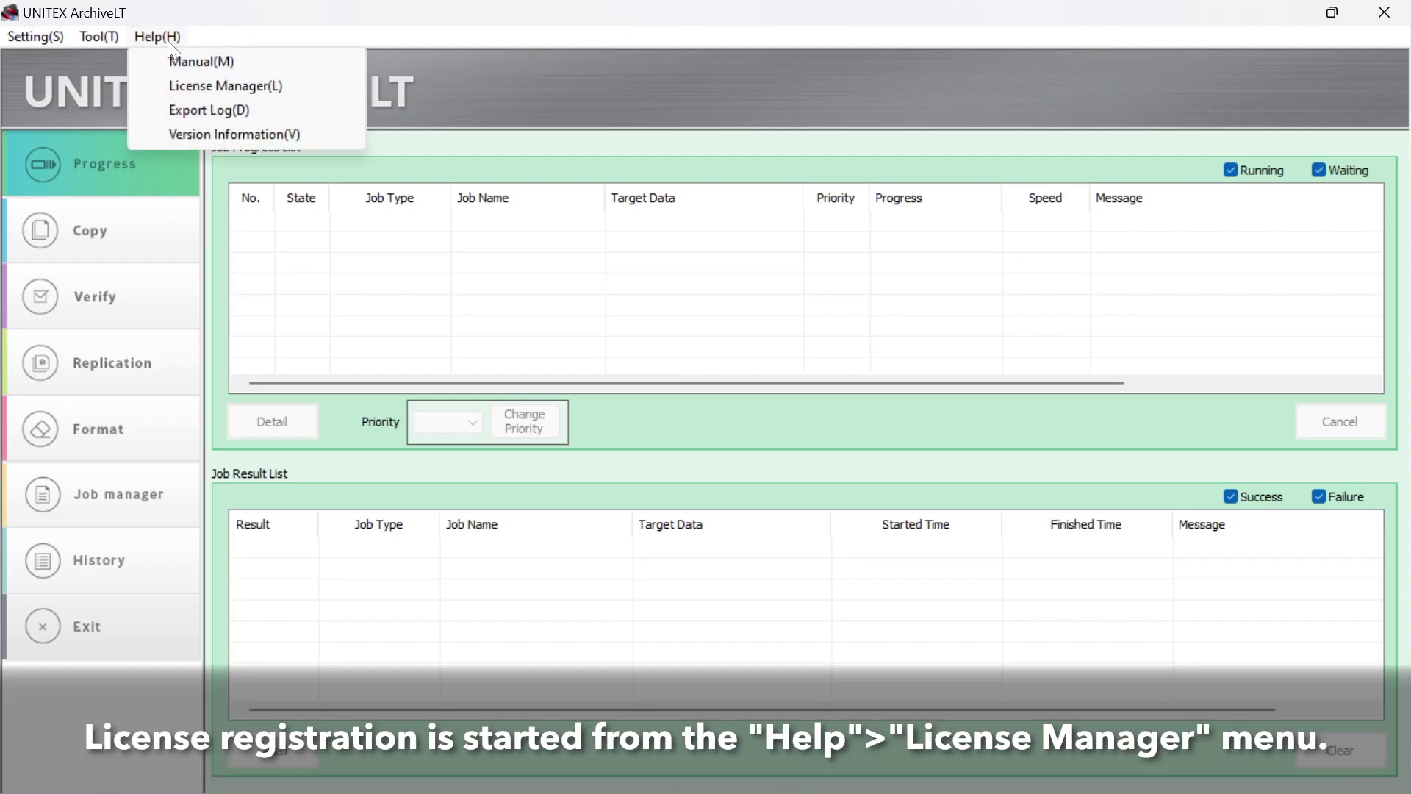
{"action": "left_click", "coordinate": [314, 81]}
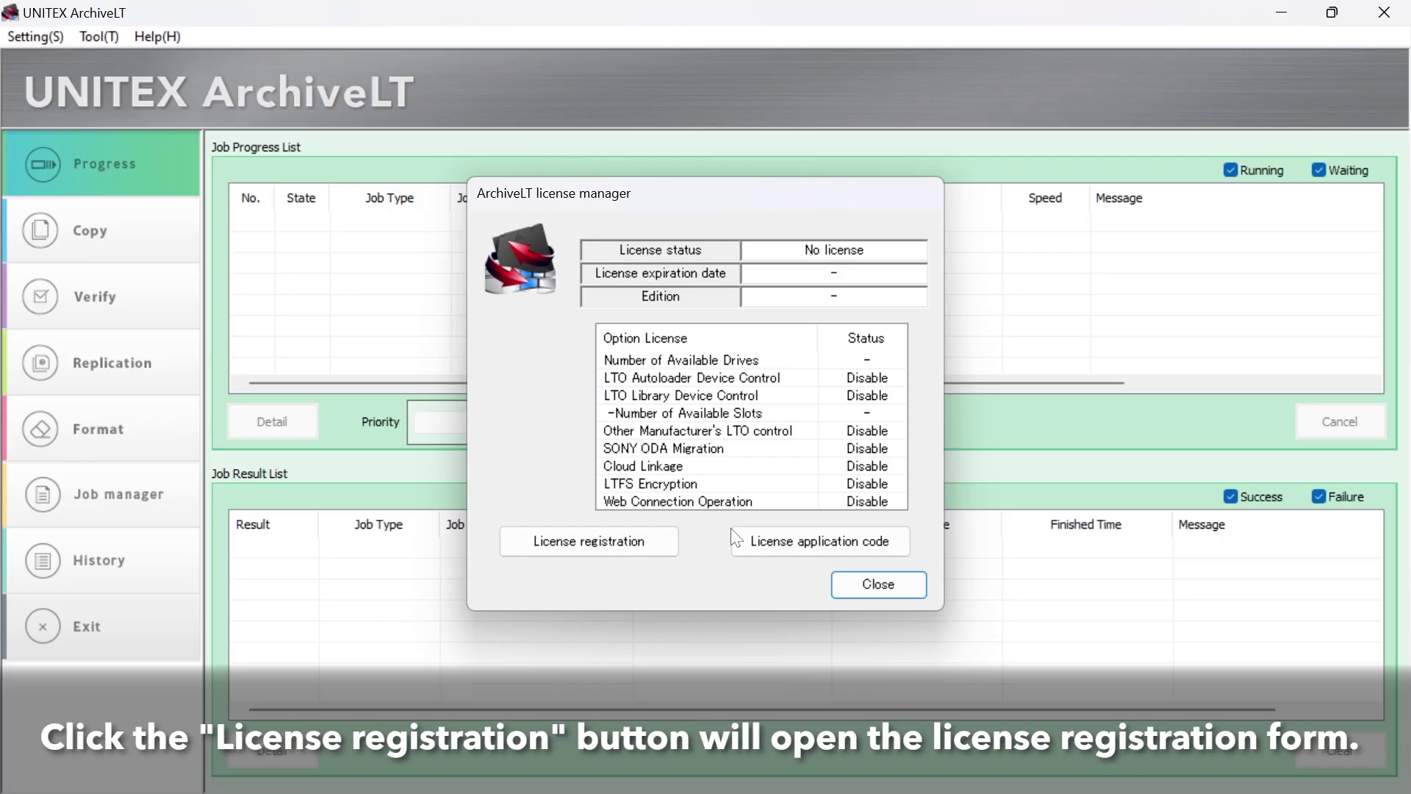
{"action": "left_click", "coordinate": [670, 536]}
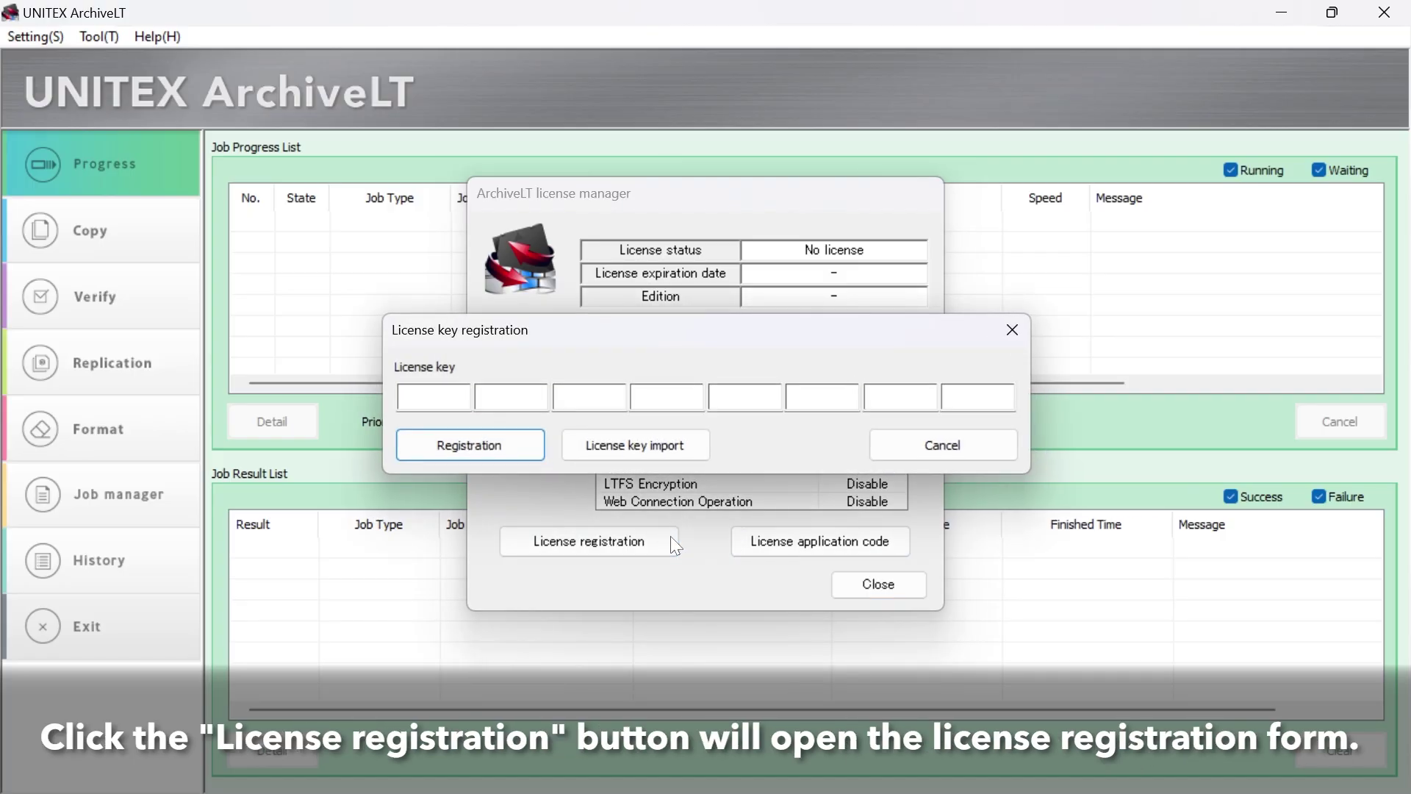
{"action": "left_click", "coordinate": [702, 445]}
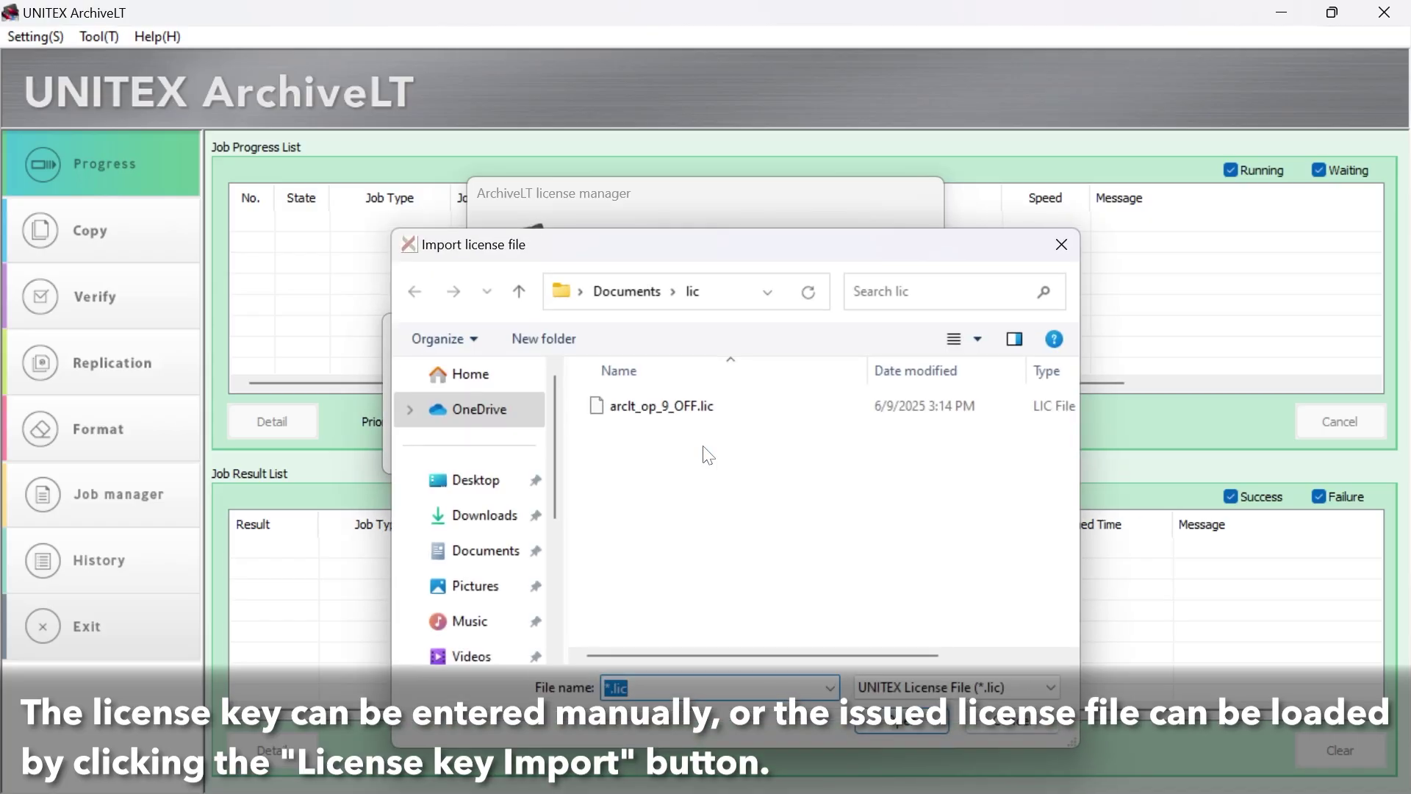
{"action": "left_click", "coordinate": [731, 409]}
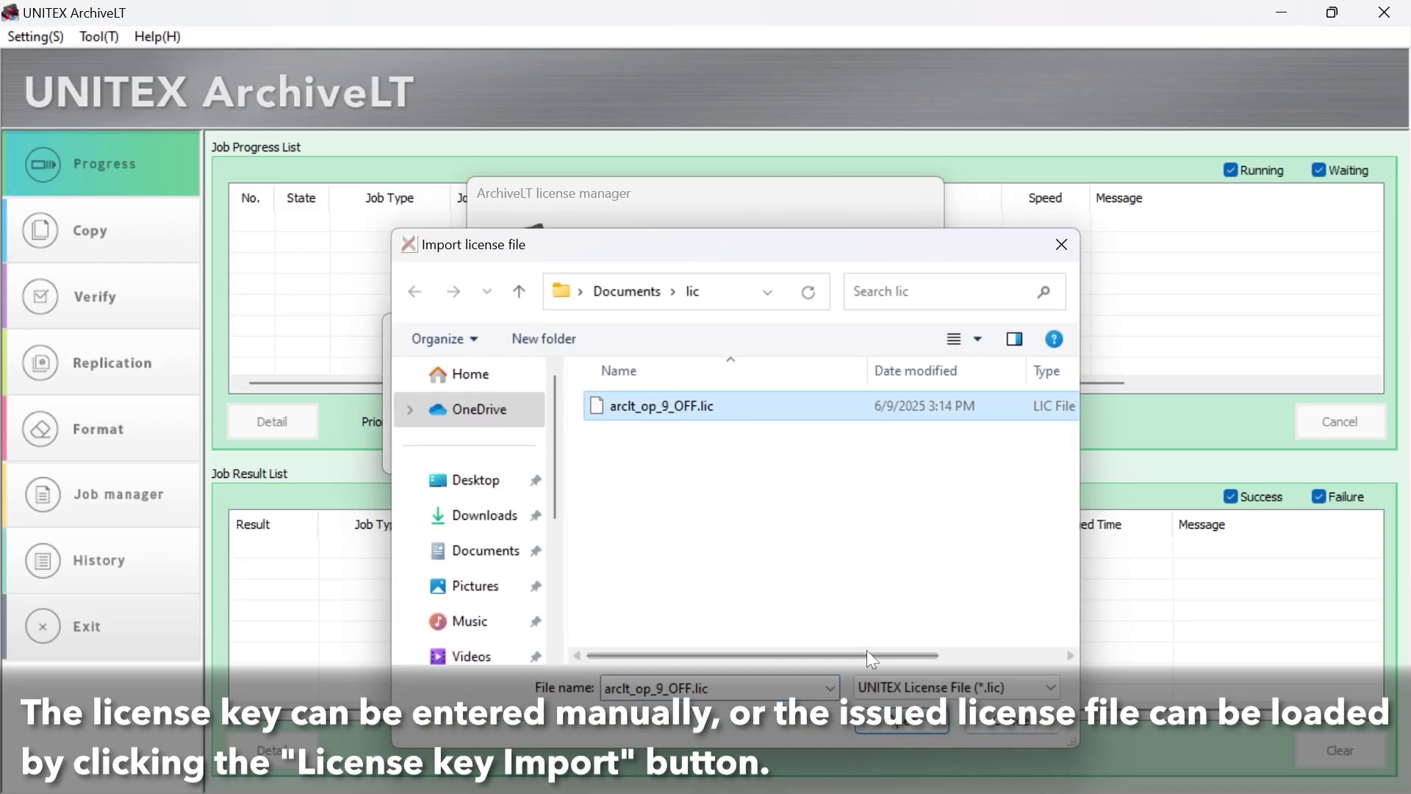
{"action": "left_click", "coordinate": [932, 726]}
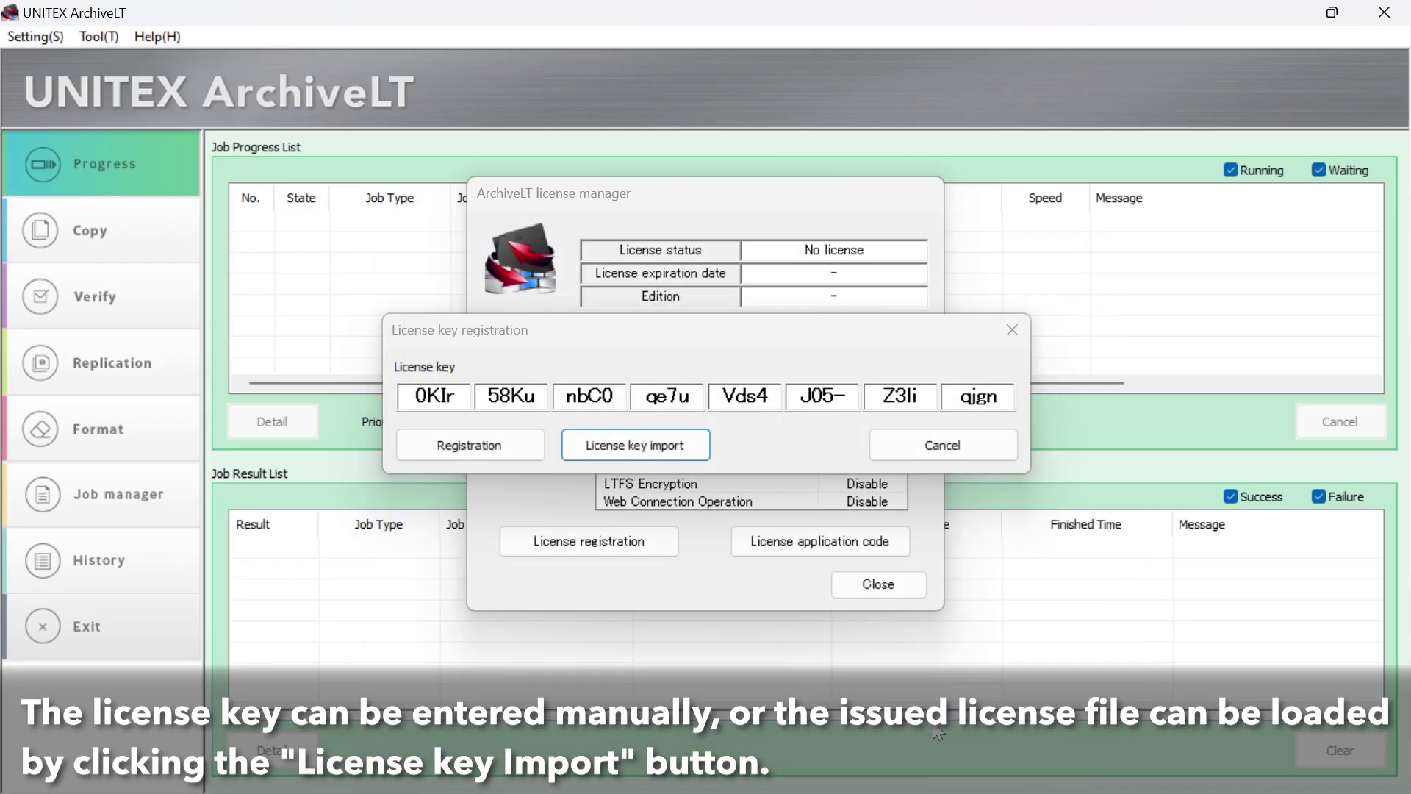
- Register the imported license key and confirm the registration
{"action": "left_click", "coordinate": [510, 450]}
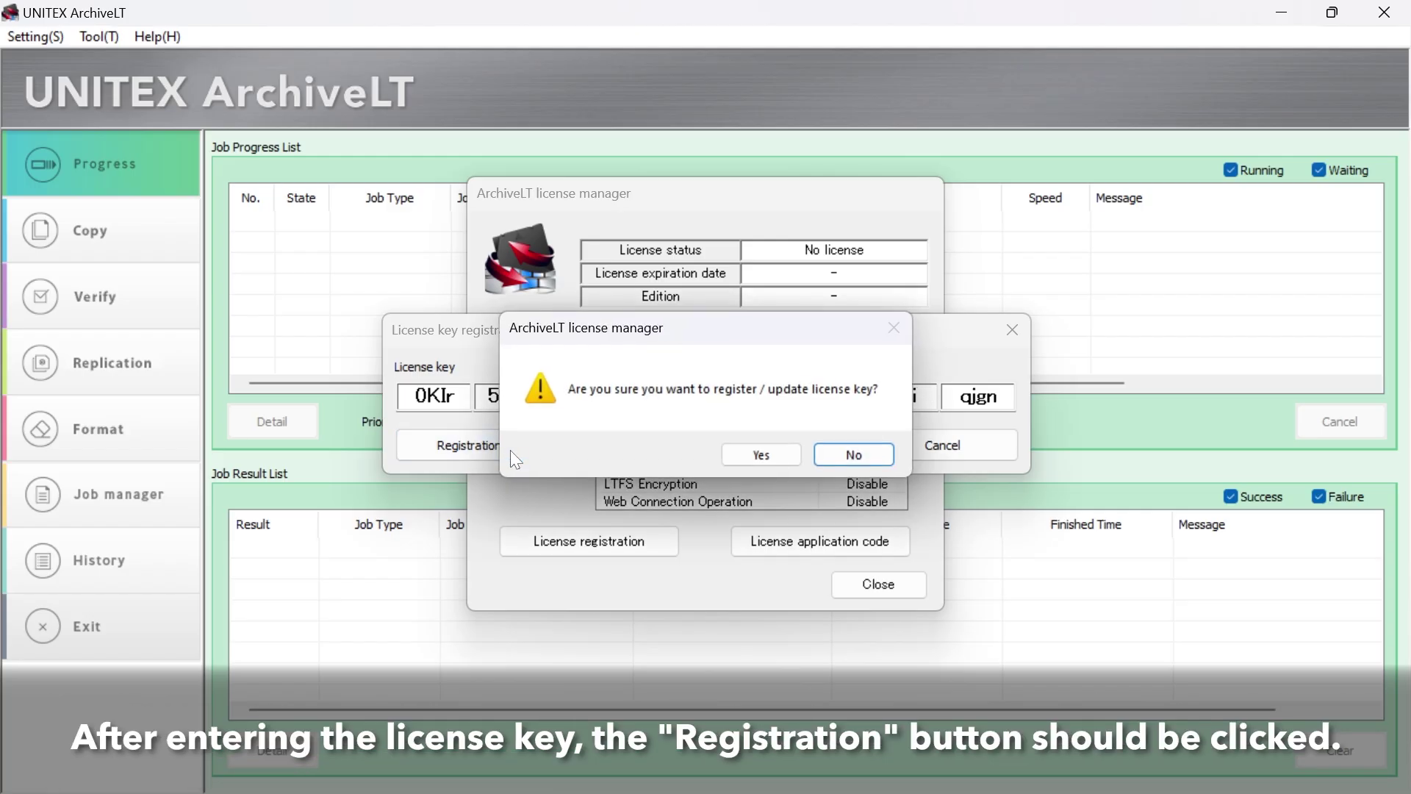
{"action": "left_click", "coordinate": [788, 457]}
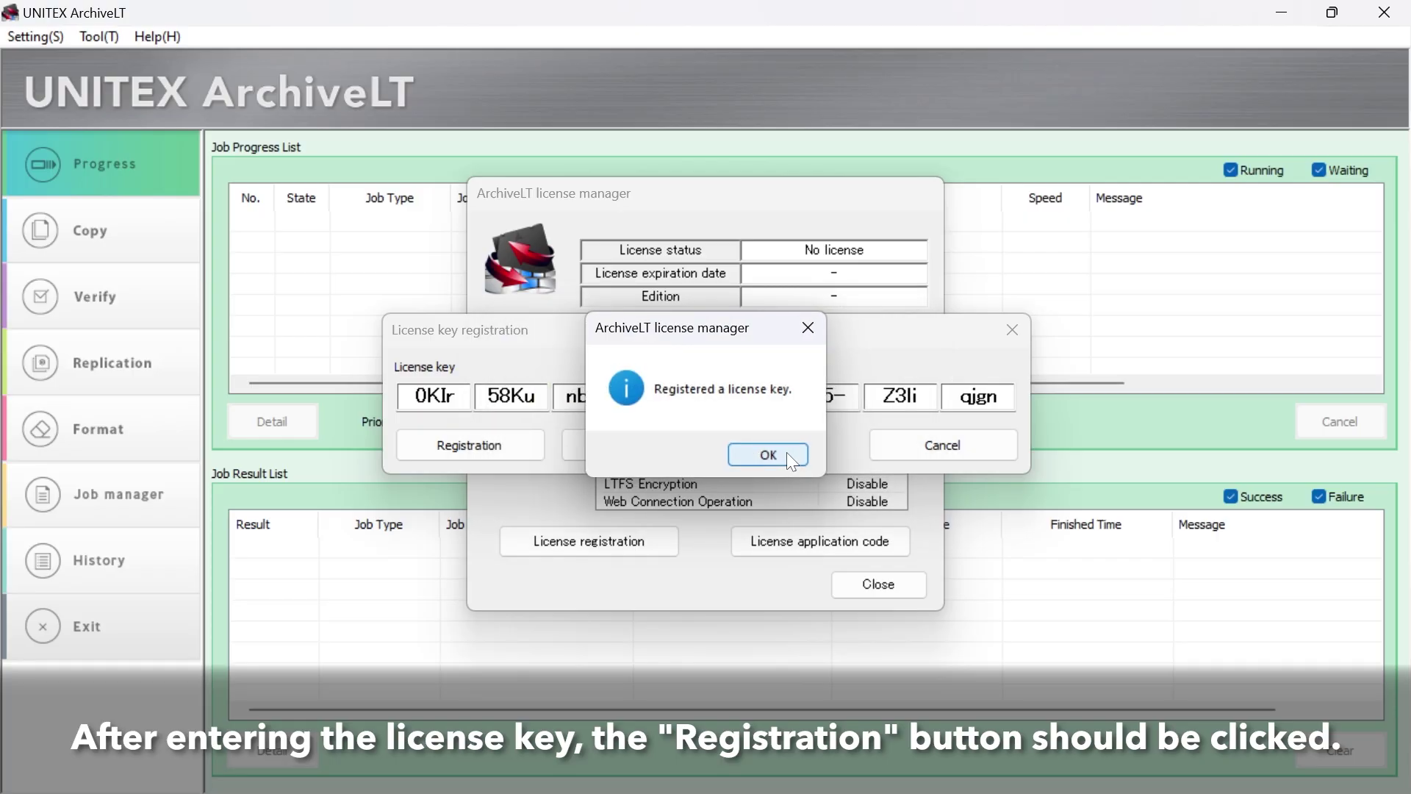
{"action": "left_click", "coordinate": [768, 455]}
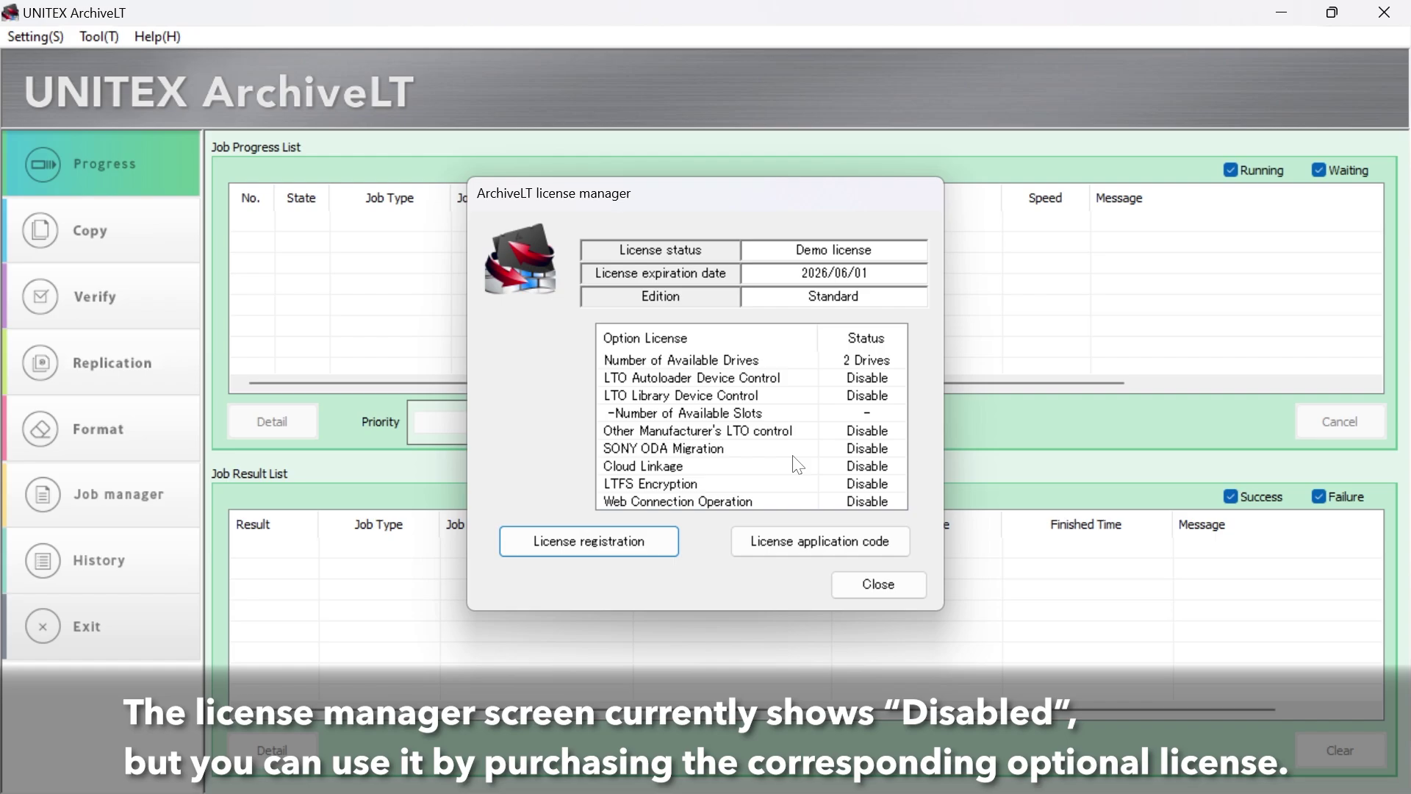
- Close the license manager and restart UNITEX ArchiveLT to apply the new license
{"action": "left_click", "coordinate": [906, 588]}
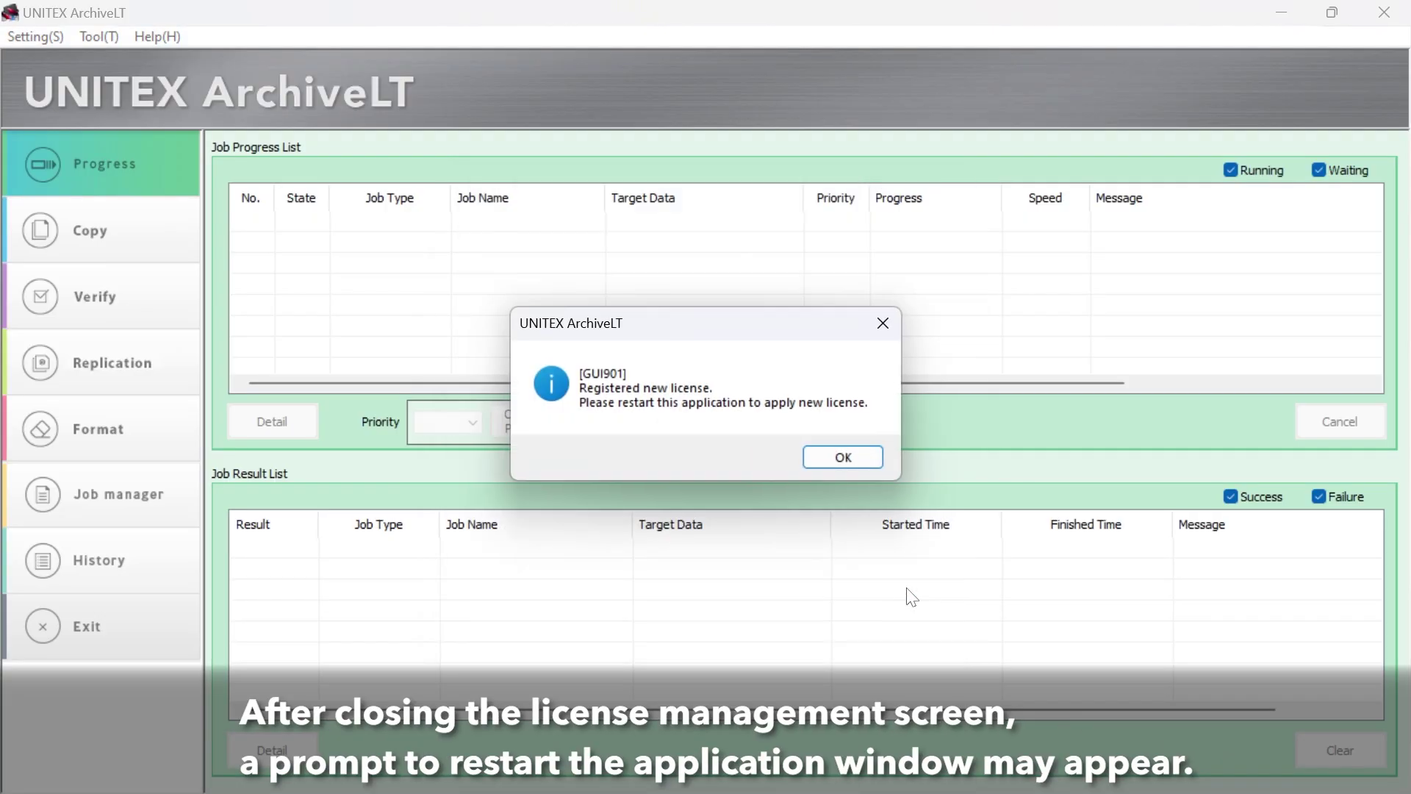
{"action": "left_click", "coordinate": [873, 461]}
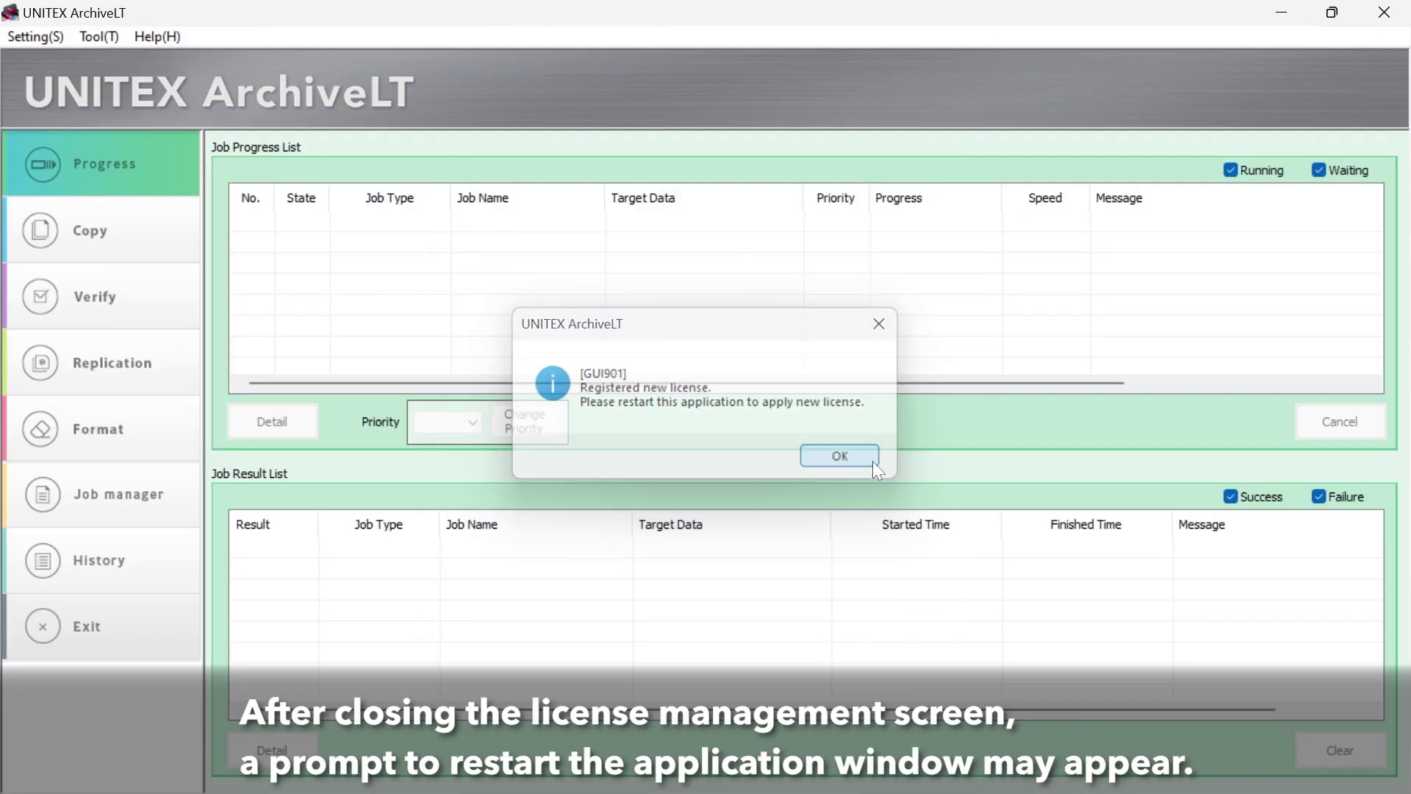
{"action": "left_click", "coordinate": [1377, 20]}
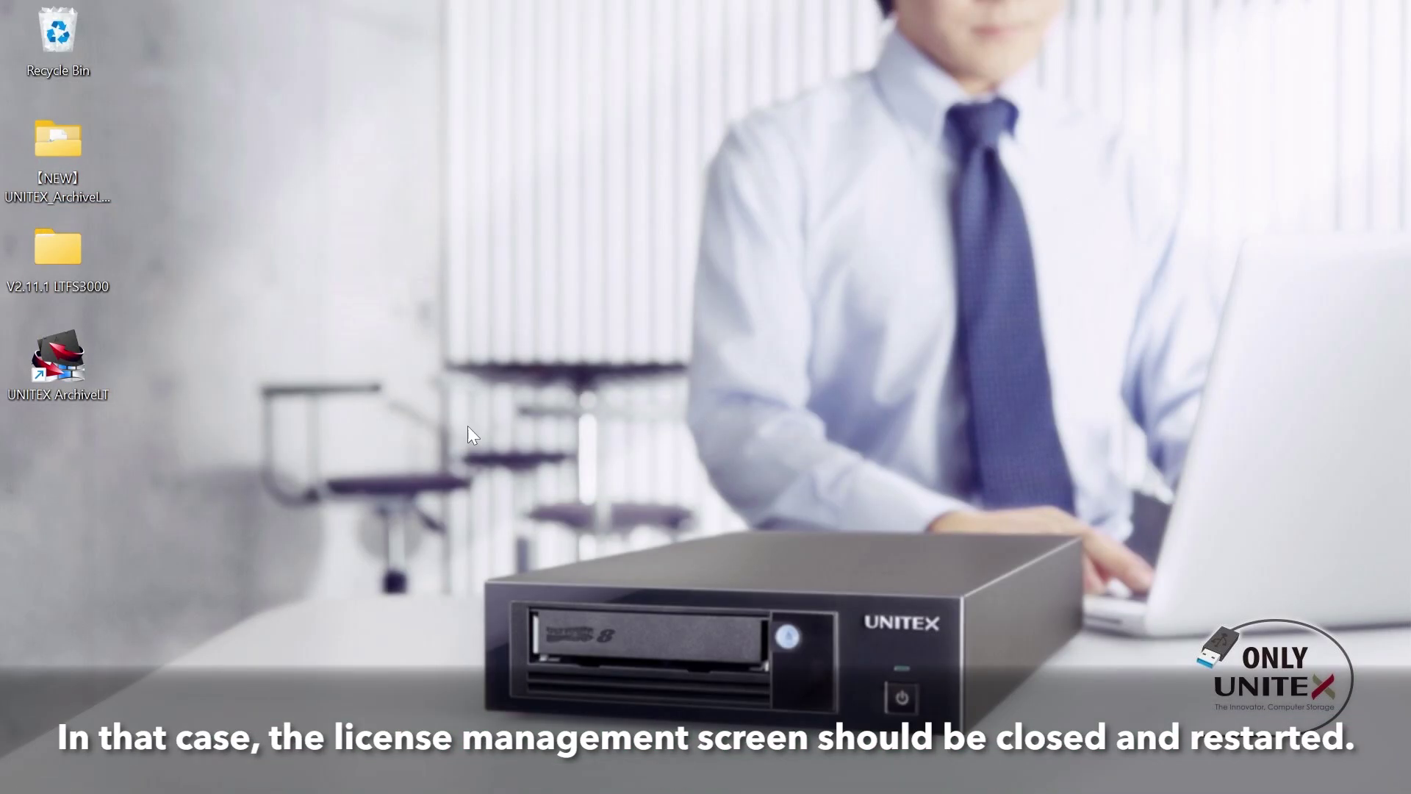
{"action": "double_click", "coordinate": [95, 351]}
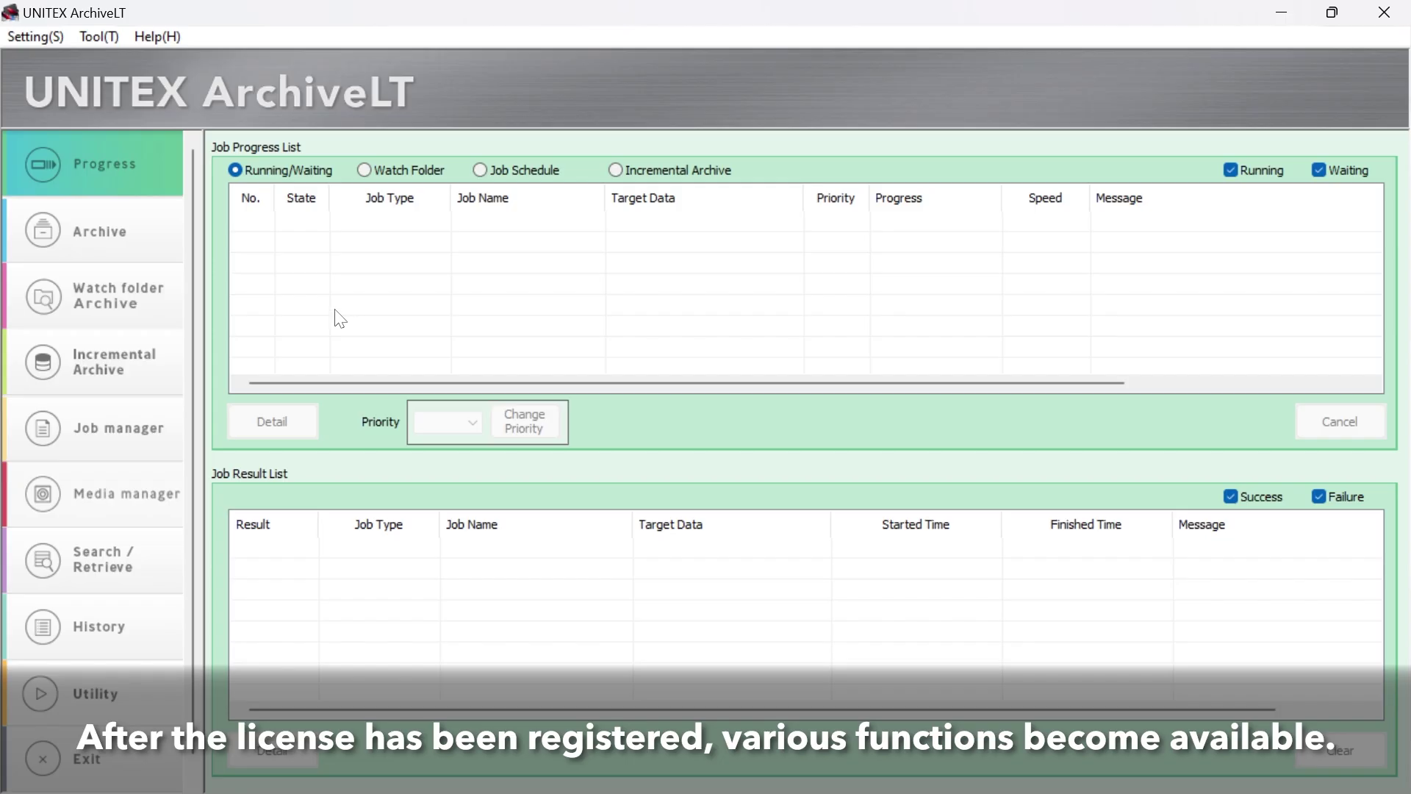
- Look through the function screens from Archive, Watch folder Archive and Incremental Archive through History to the Format and Copy utilities
{"action": "left_click", "coordinate": [151, 239]}
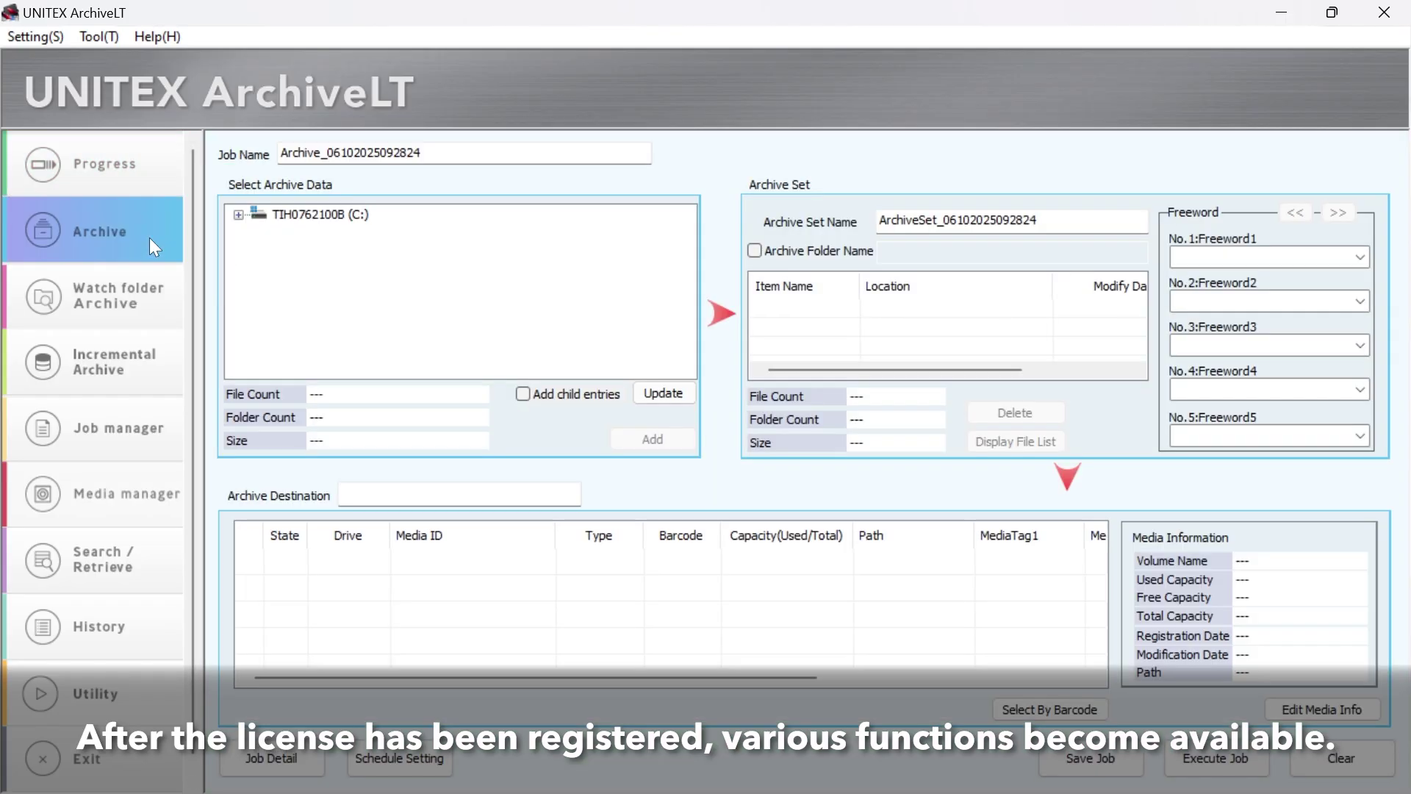
{"action": "left_click", "coordinate": [161, 311]}
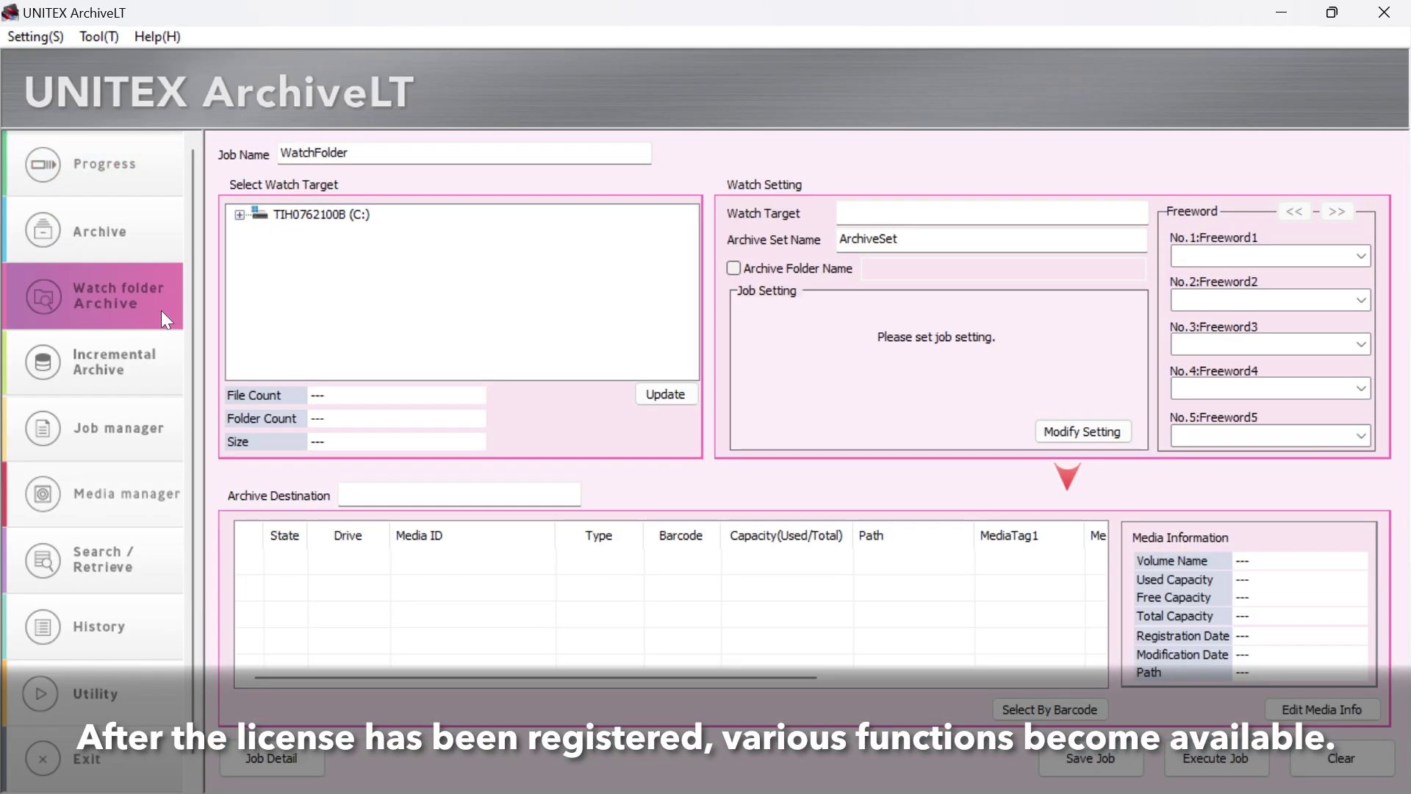
{"action": "left_click", "coordinate": [158, 372]}
{"action": "left_click", "coordinate": [156, 450]}
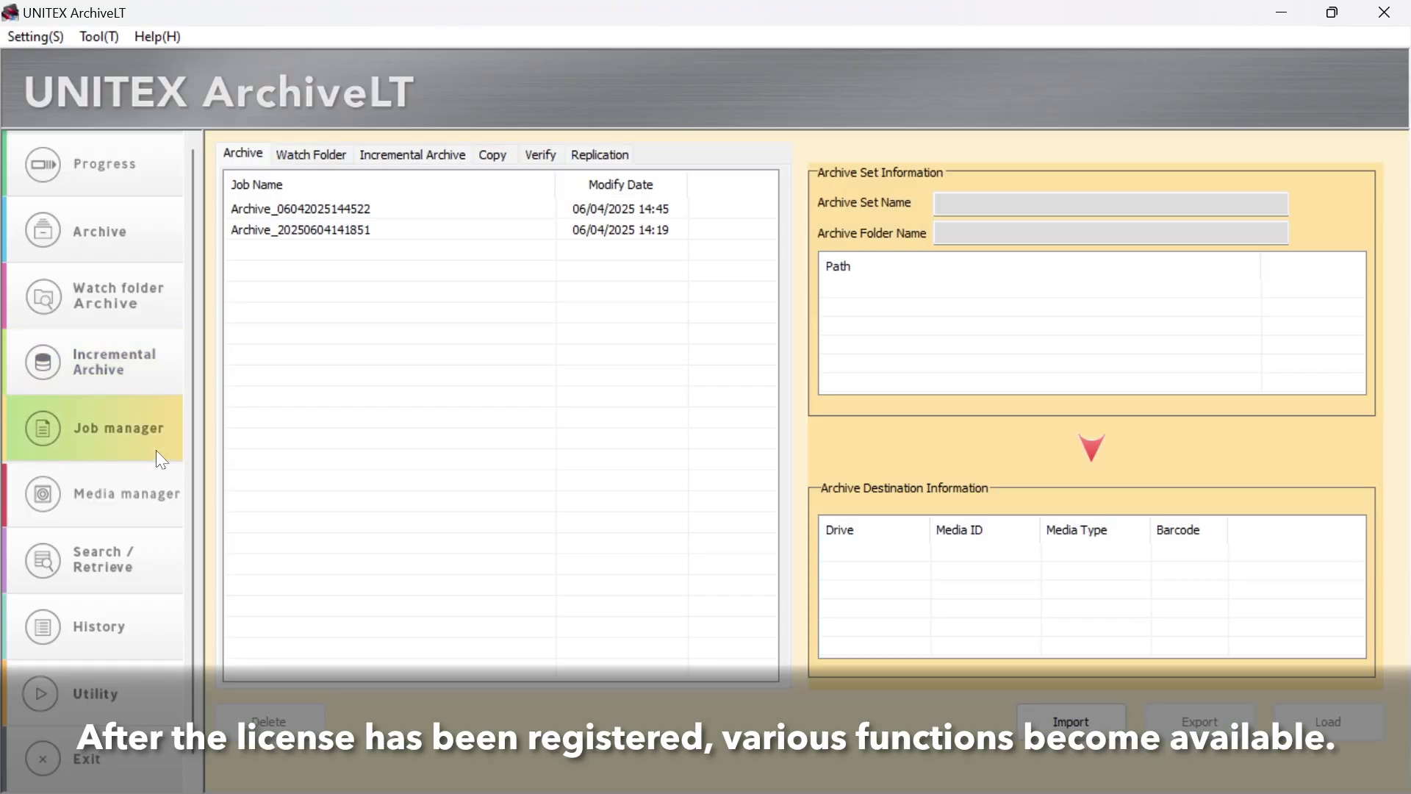
{"action": "left_click", "coordinate": [169, 523]}
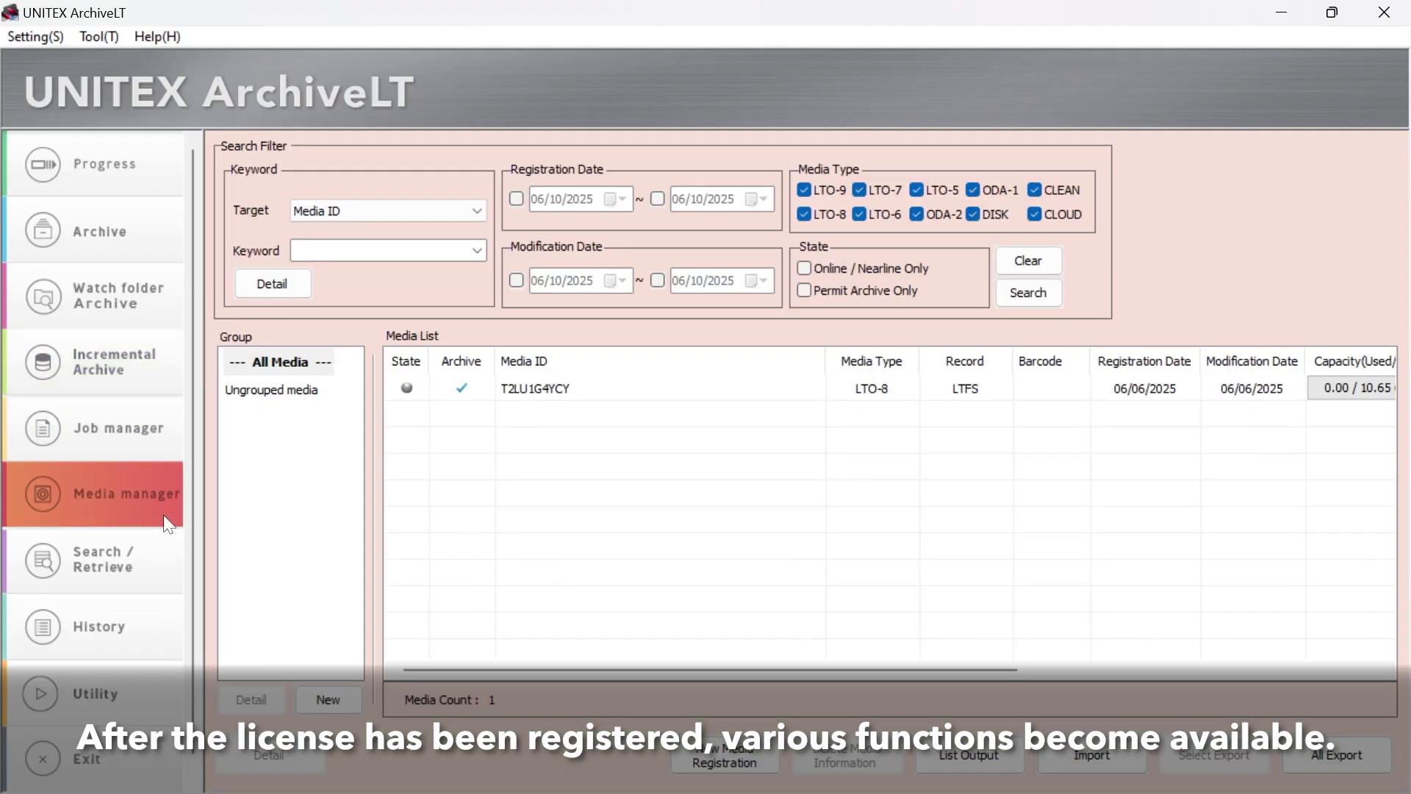
{"action": "left_click", "coordinate": [160, 569]}
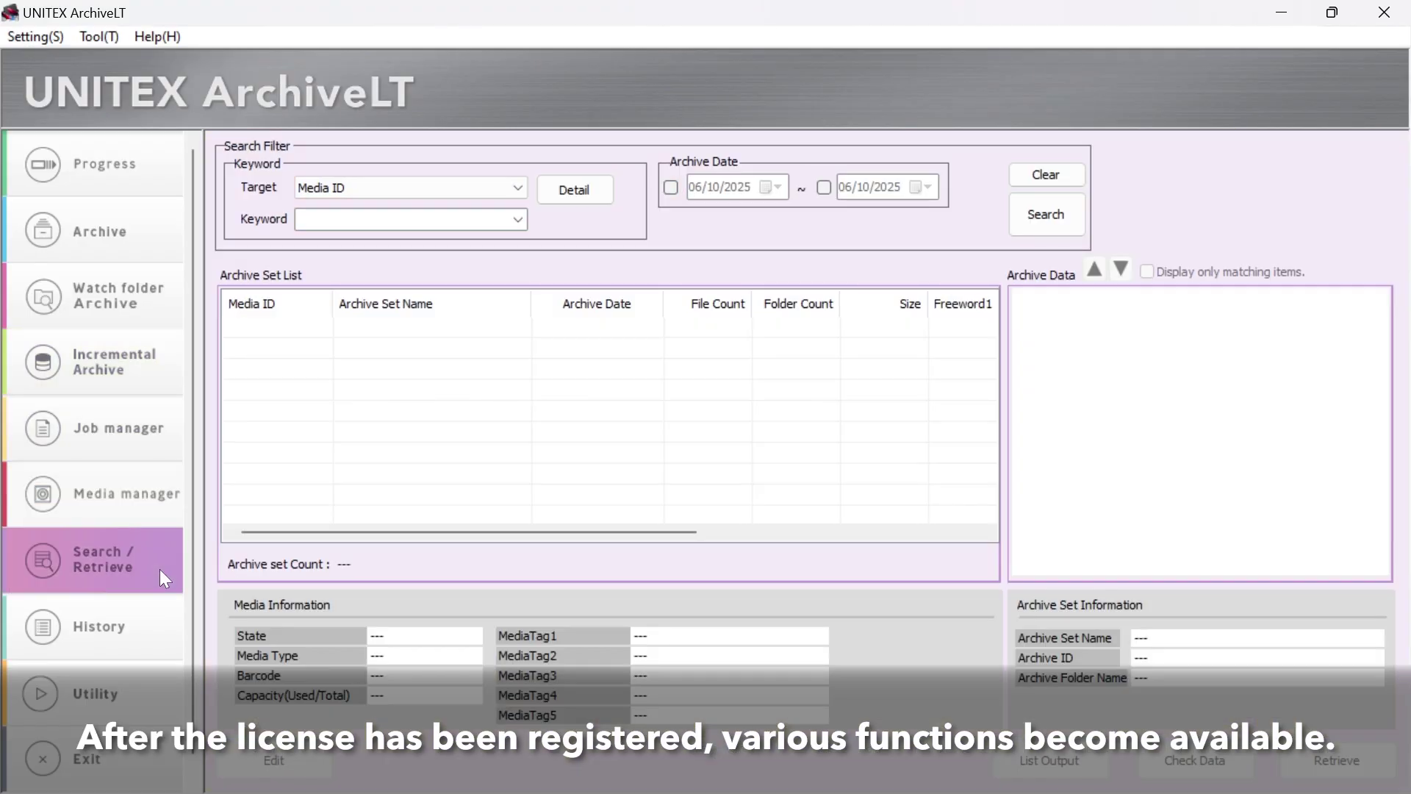
{"action": "left_click", "coordinate": [153, 625]}
{"action": "left_click", "coordinate": [156, 687]}
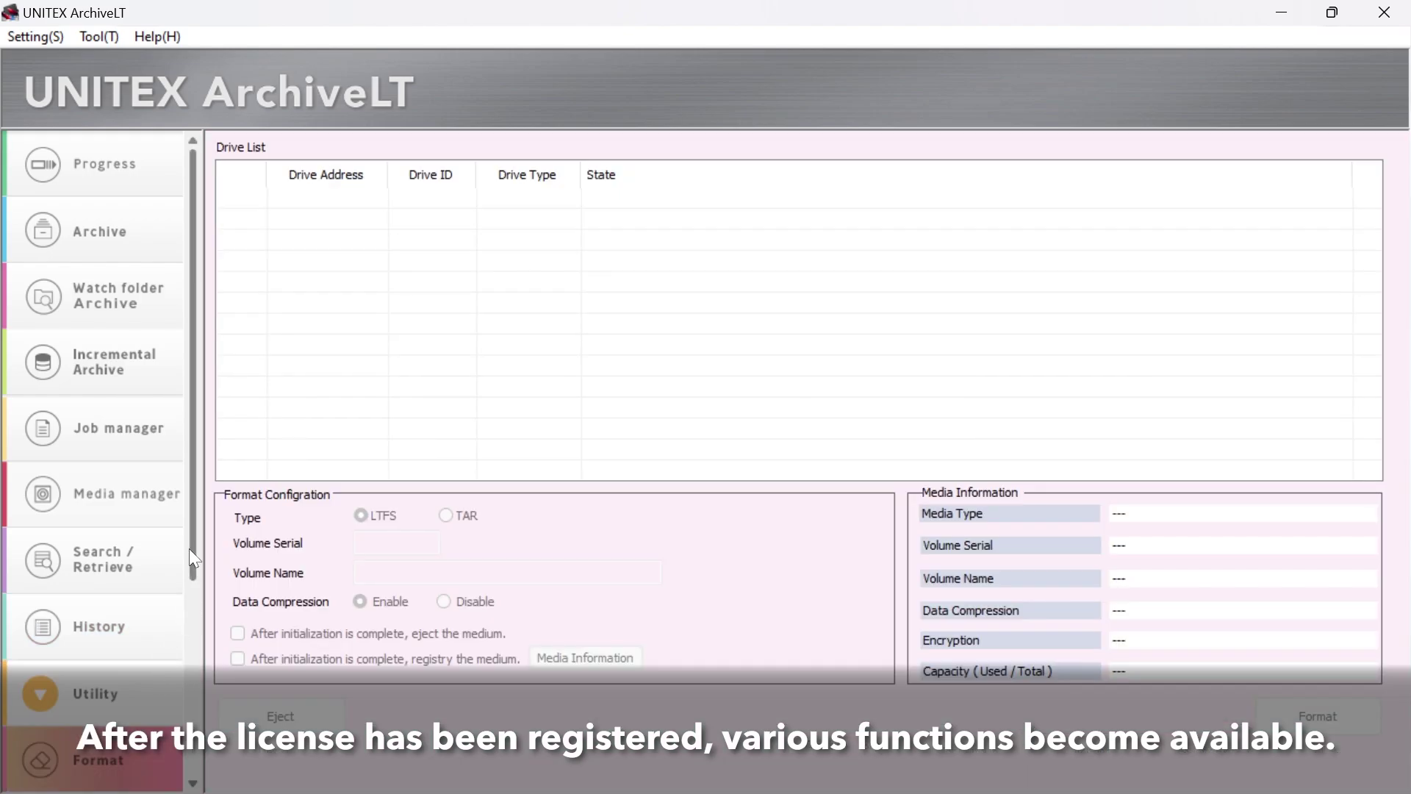
{"action": "left_click_drag", "start_coordinate": [192, 534], "coordinate": [191, 728]}
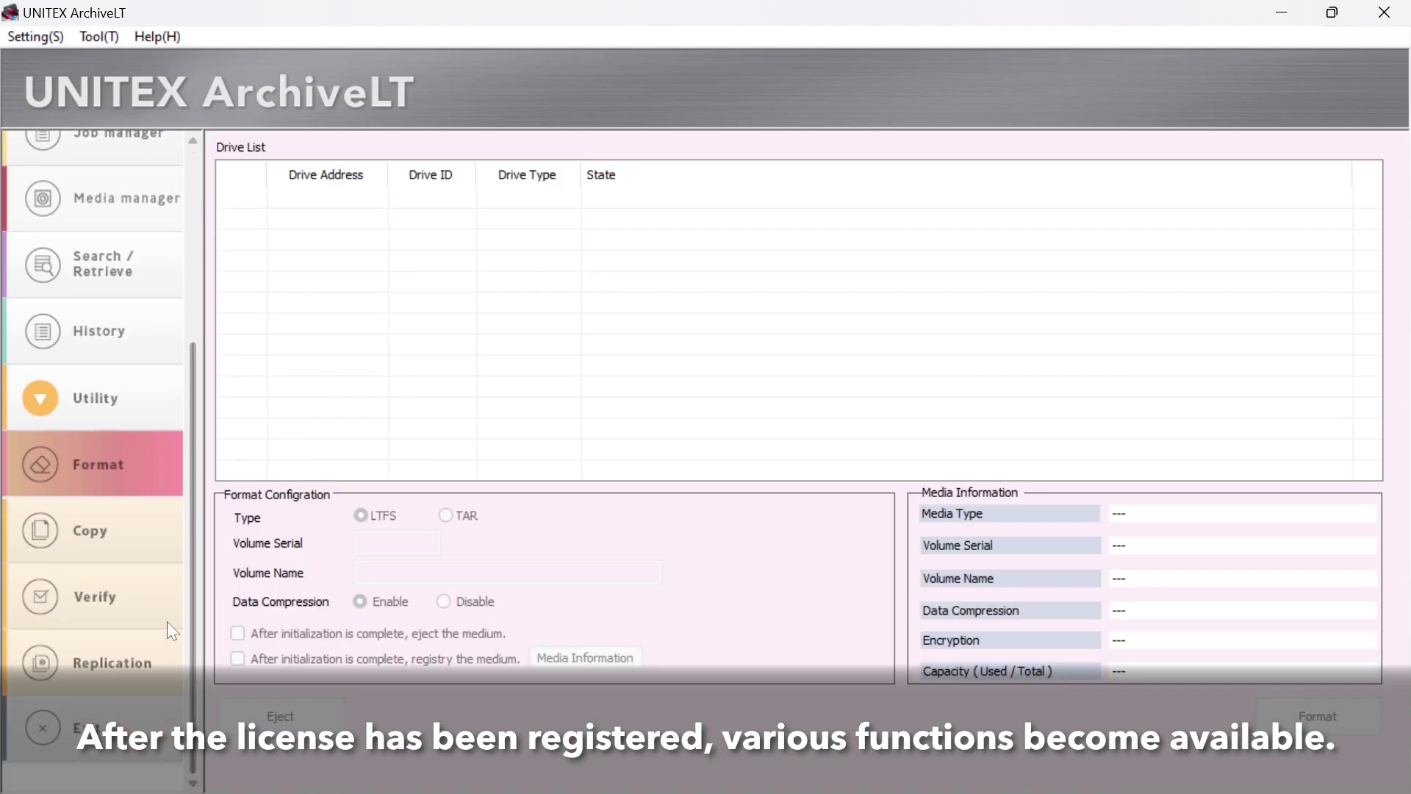
{"action": "left_click", "coordinate": [138, 540]}
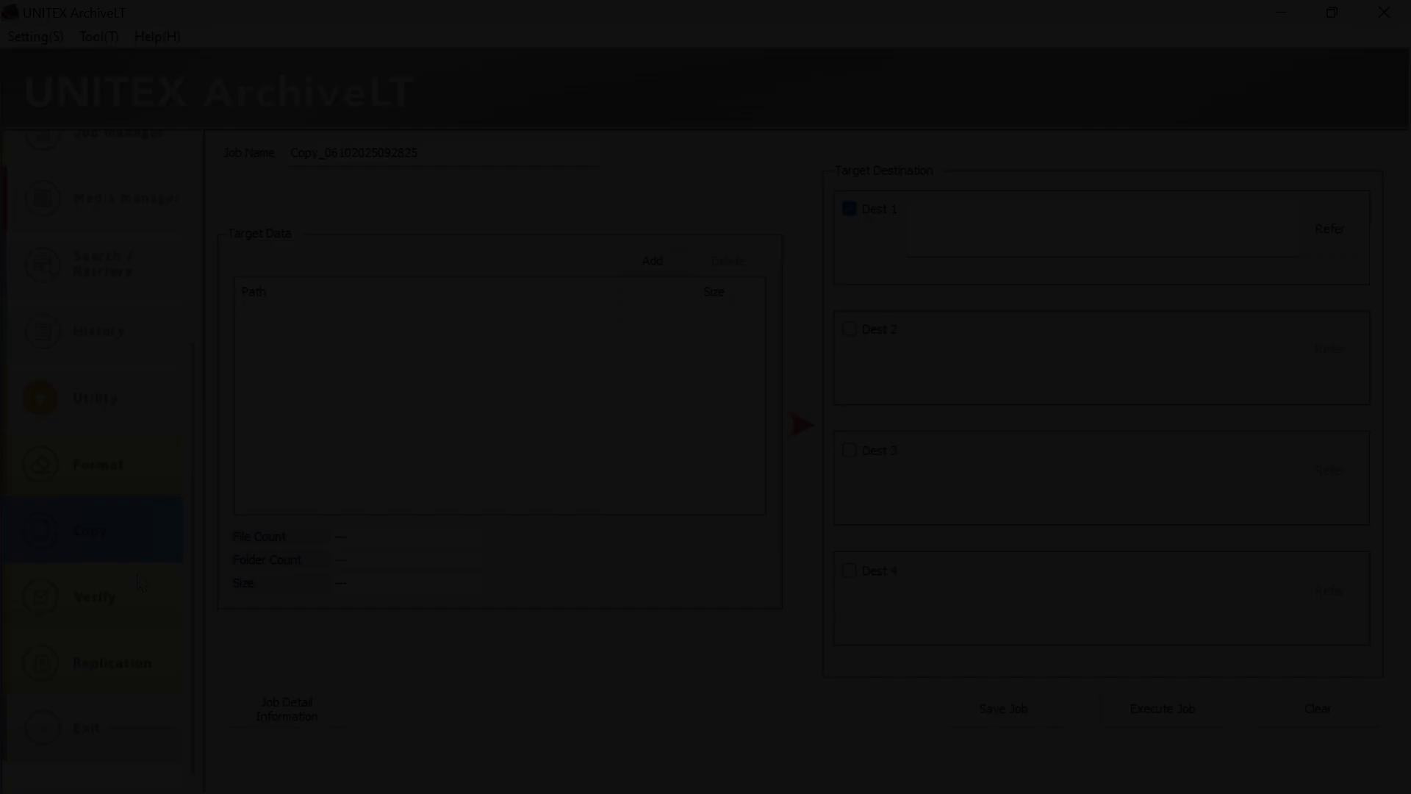